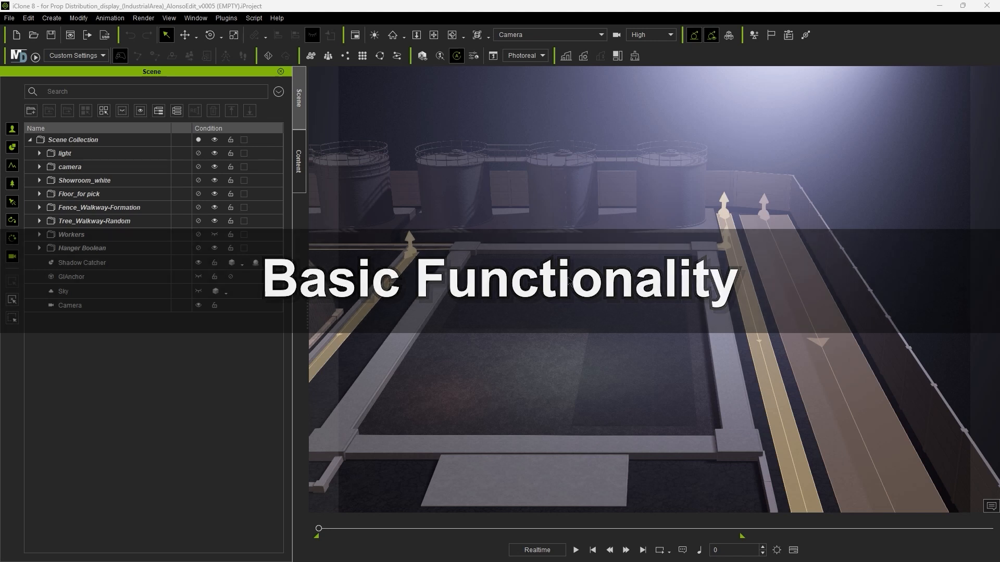
Open the Prop Distribution tool from the scatter creation commands, look over its settings and close it
left_click(58, 20)
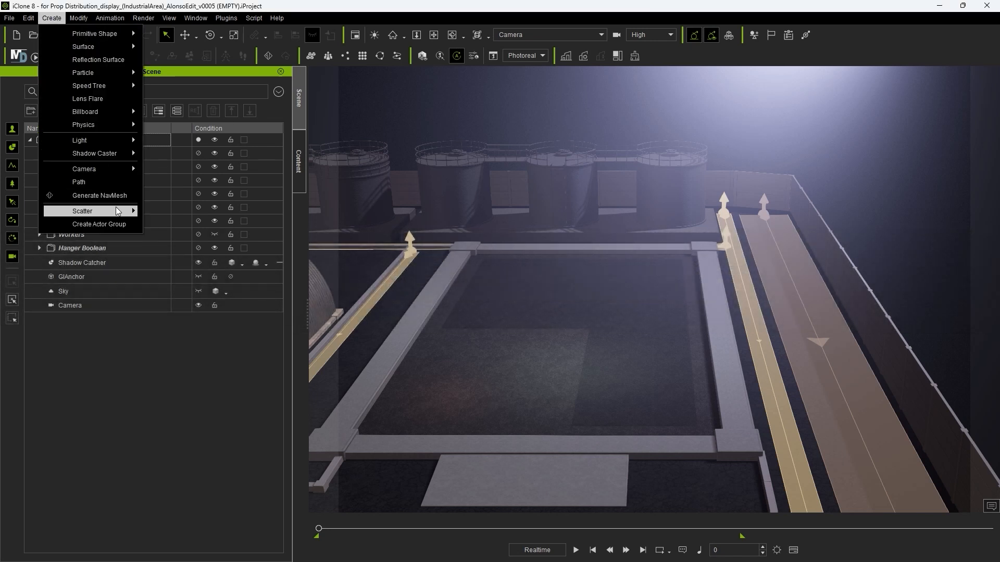
mouse_move(118, 211)
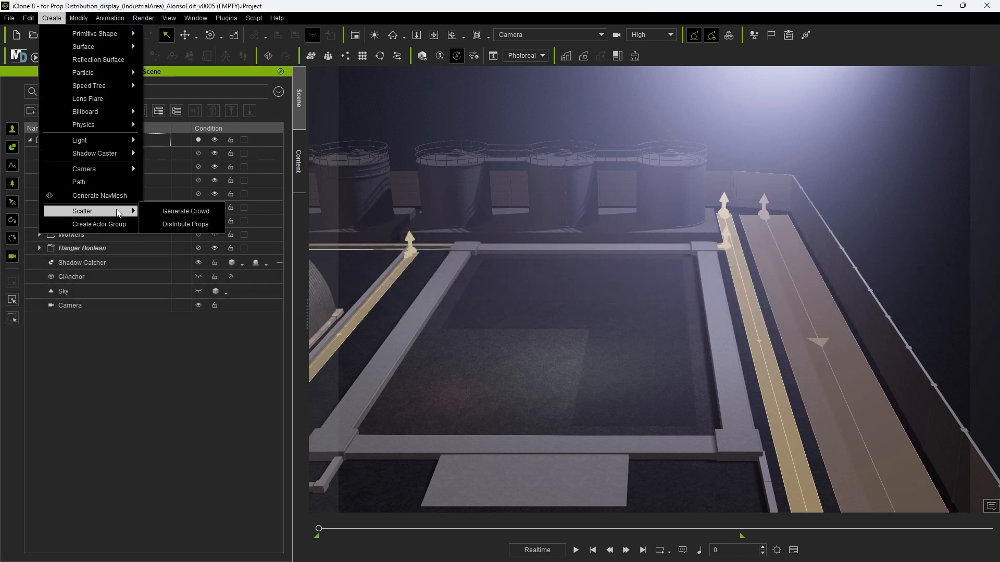
left_click(208, 225)
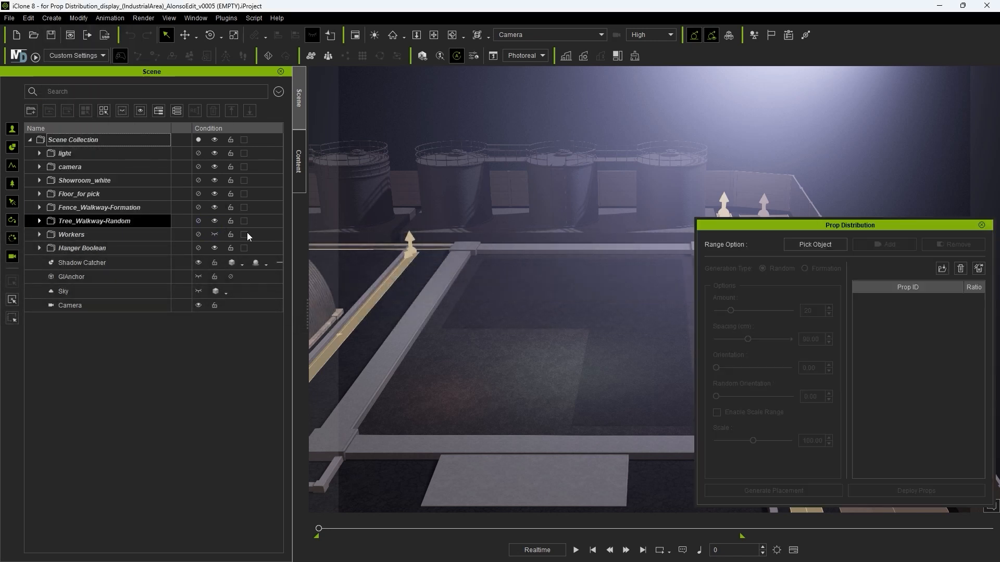
left_click(981, 225)
Find the Scatter entry among the available toolbars, open Prop Distribution from that toolbar and close it again
left_click(195, 17)
mouse_move(252, 53)
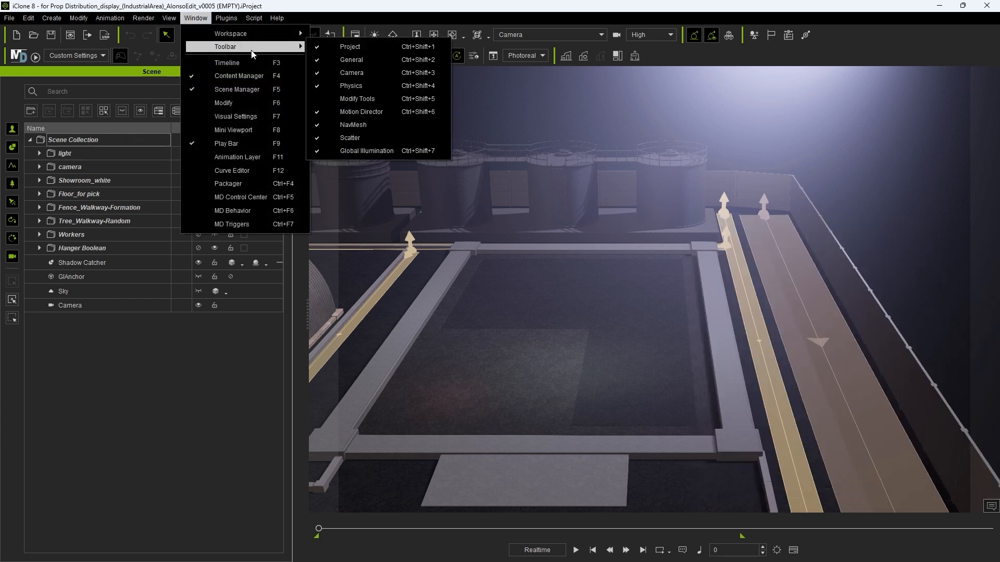
left_click(363, 141)
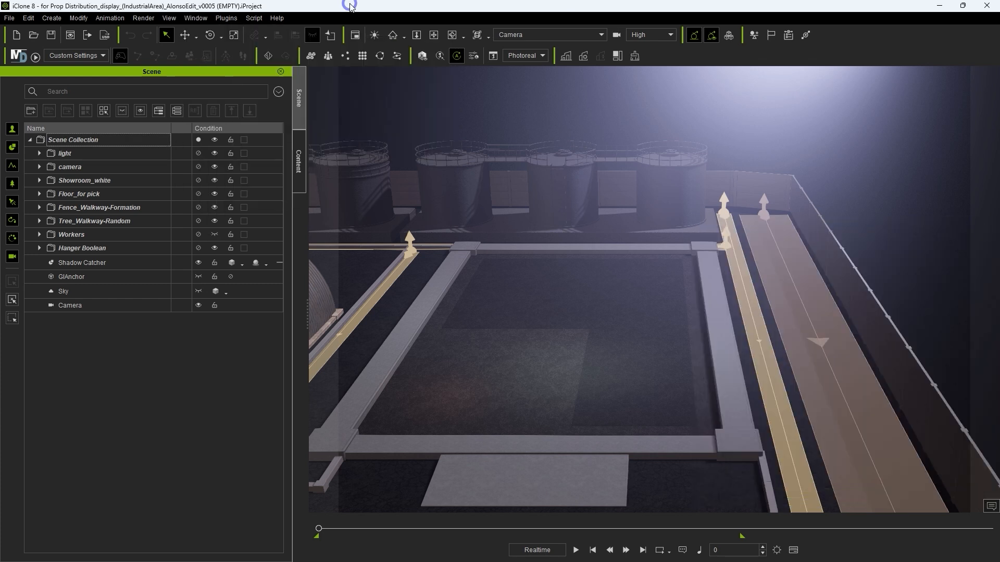
left_click(314, 63)
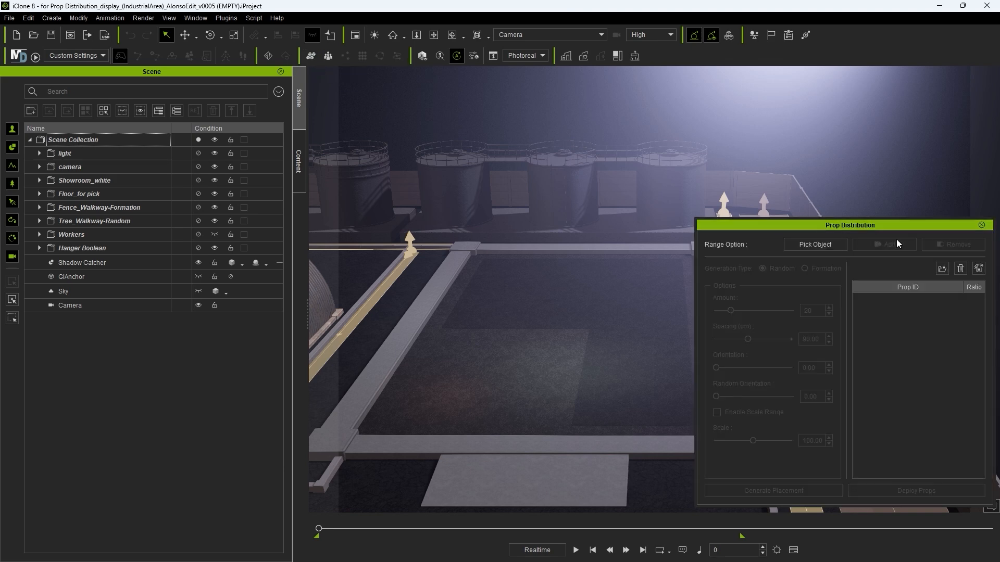
left_click(981, 225)
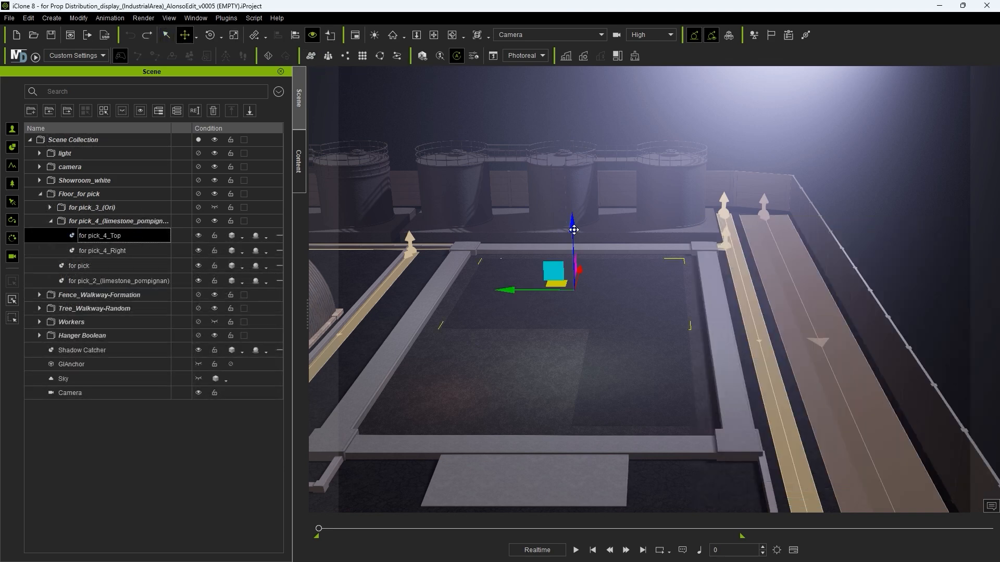
Pick the for pick_4_Top floor section as the Prop Distribution range
left_click(109, 250)
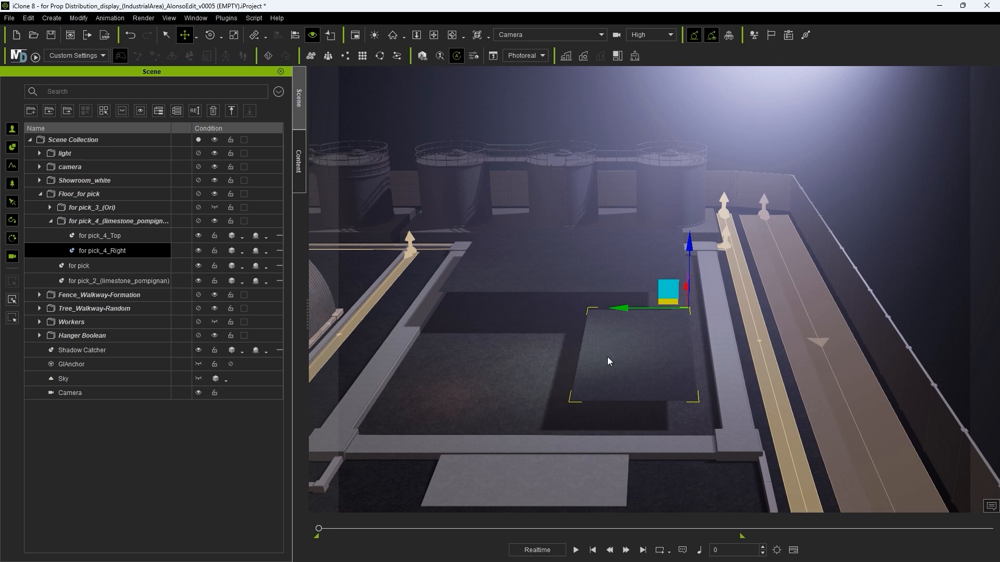
left_click(531, 277)
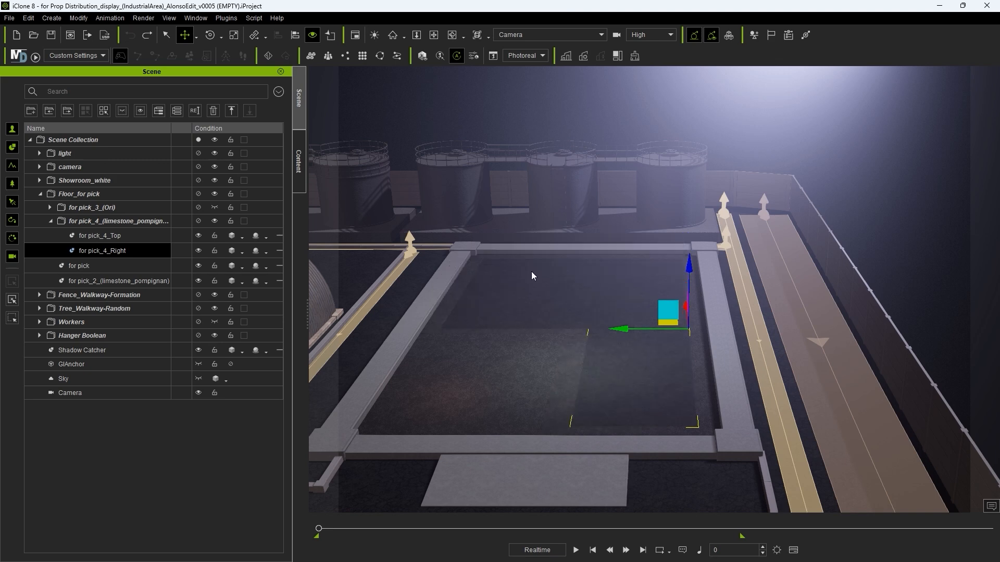
left_click(310, 56)
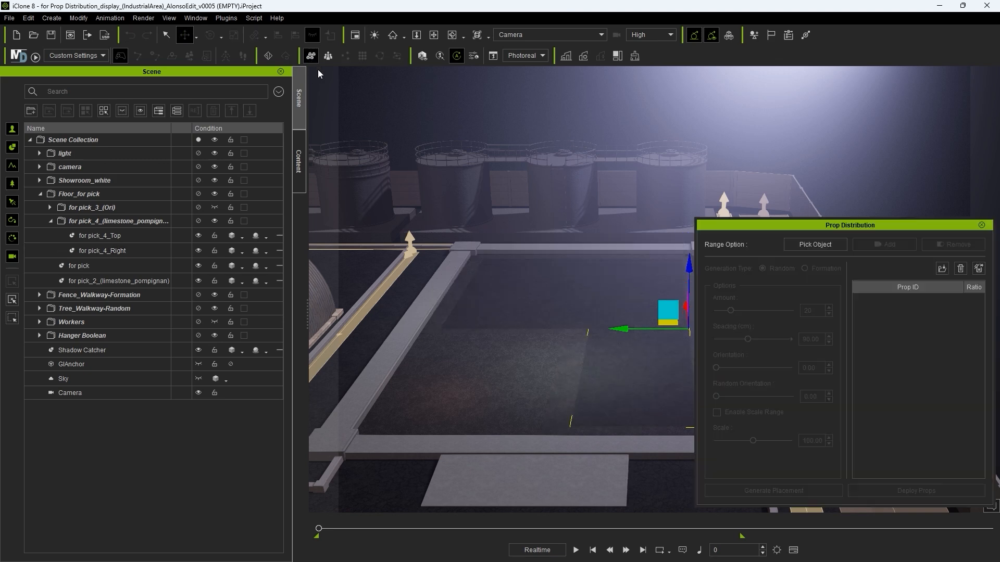
left_click(837, 248)
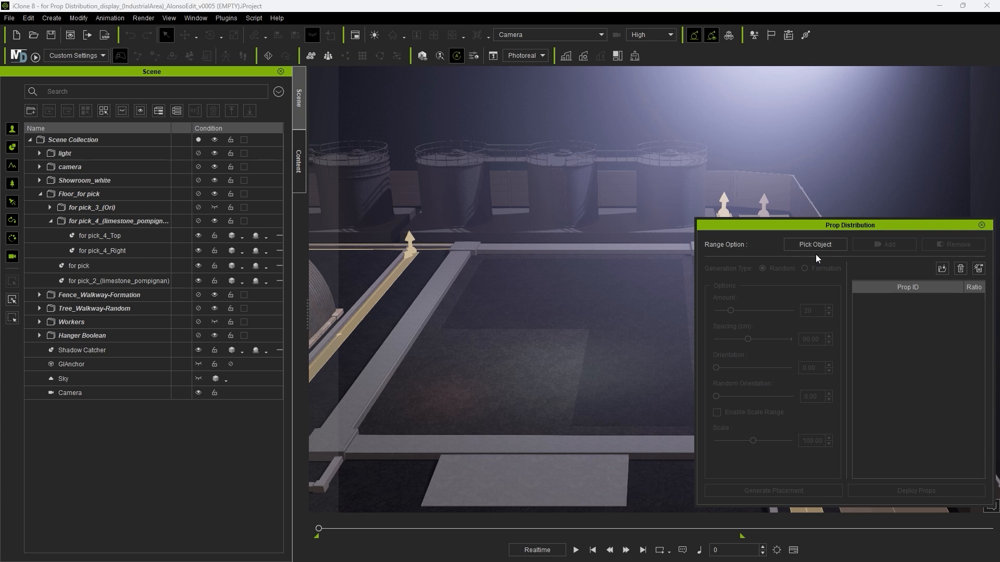
left_click(522, 314)
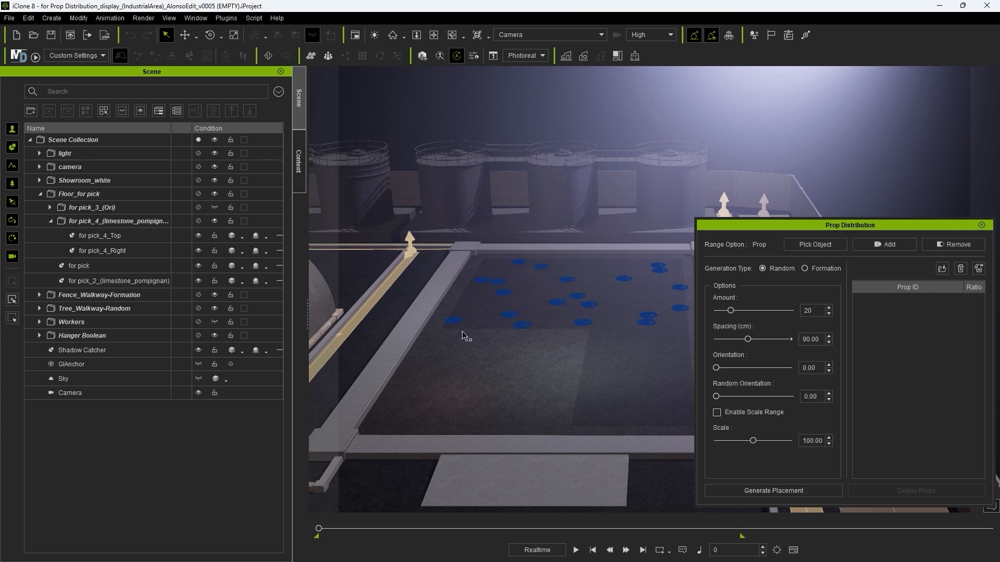
Add the for pick_4_Right floor section to the distribution range and remove it again
left_click(908, 246)
left_click(125, 251)
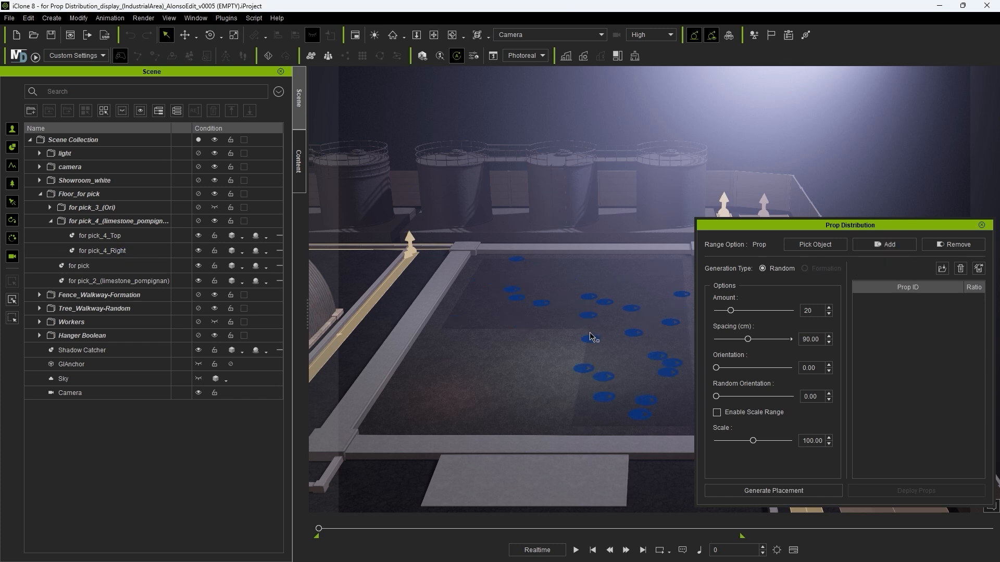
left_click(942, 248)
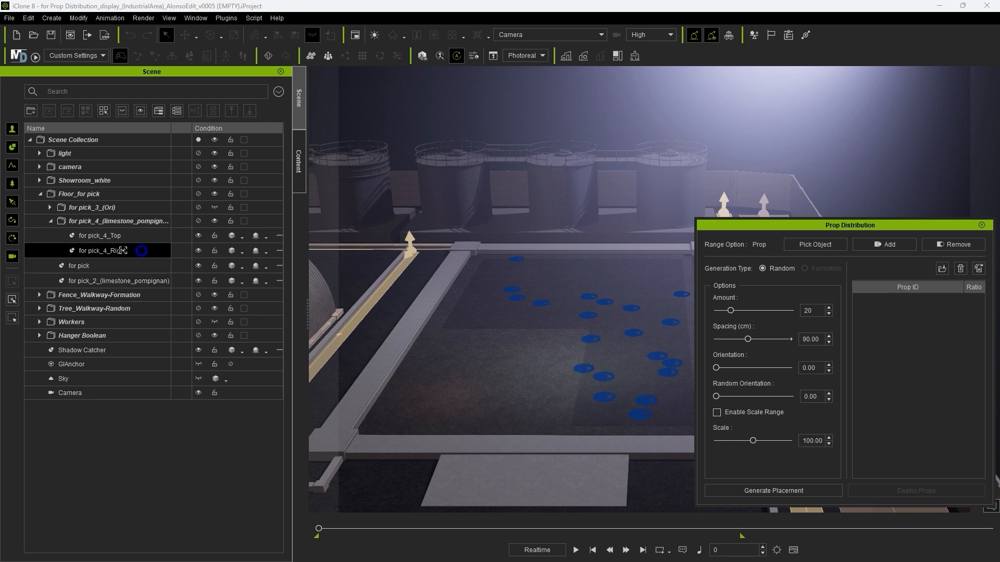
left_click(142, 251)
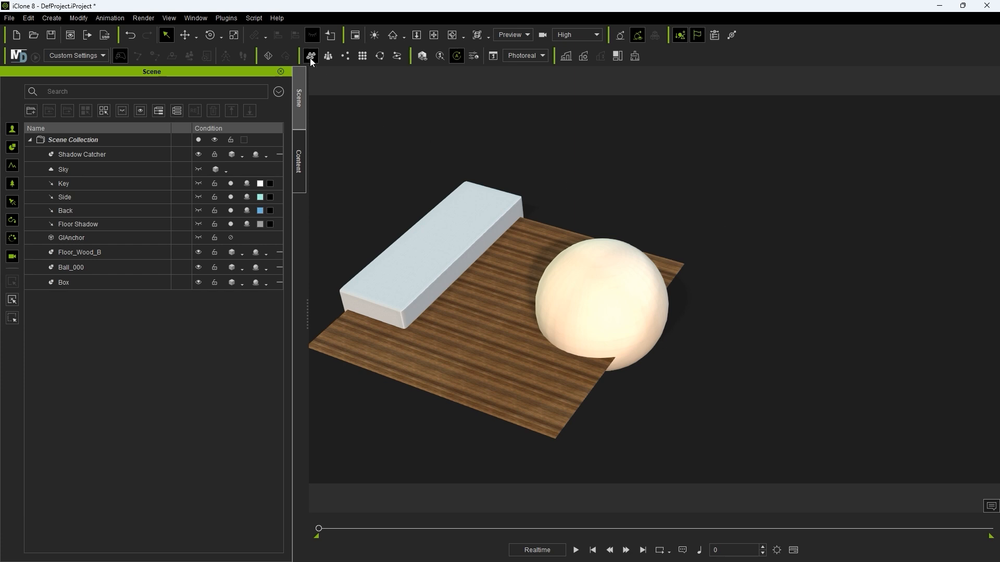
Open Prop Distribution in the default project and pick the wooden floor as the placement range
left_click(310, 57)
left_click(813, 244)
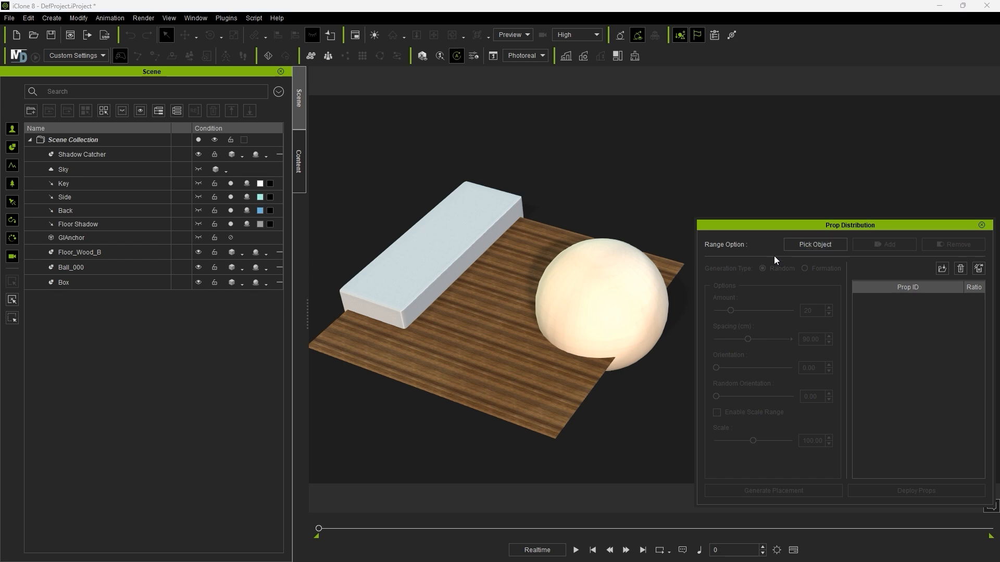
left_click(583, 356)
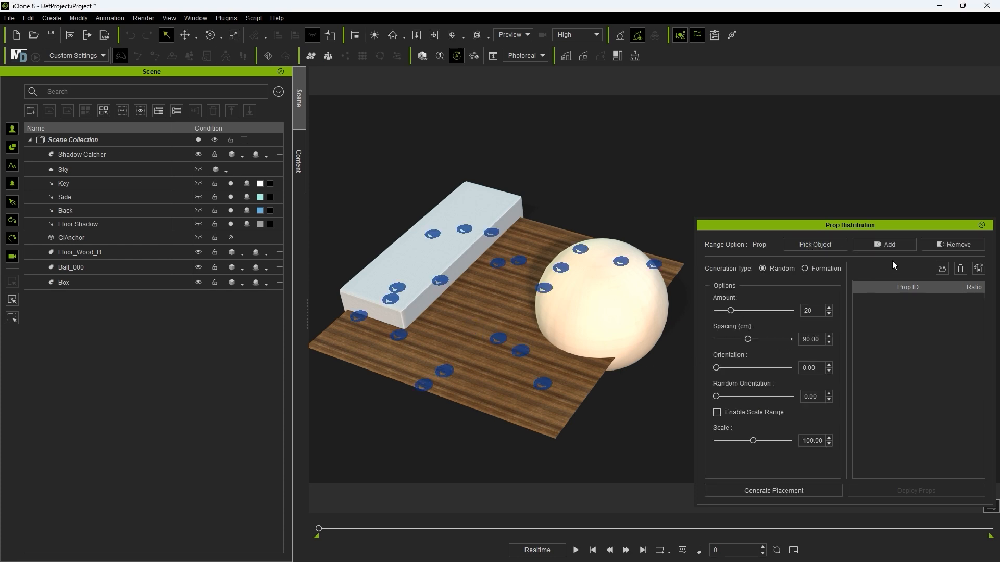
Exclude the areas covered by the ball and the box from the wooden floor's placement range
left_click(941, 247)
left_click(627, 310)
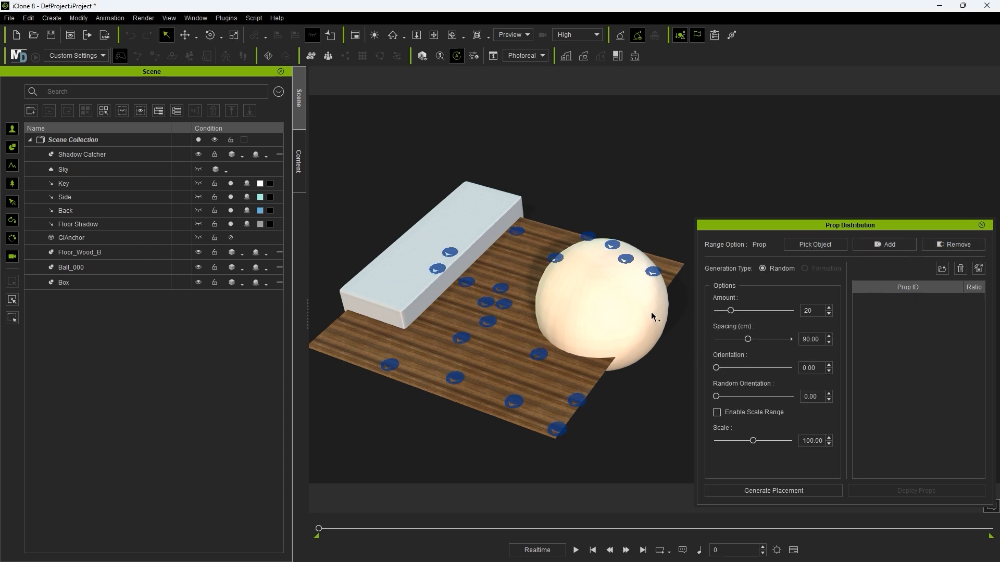
left_click(953, 247)
left_click(444, 207)
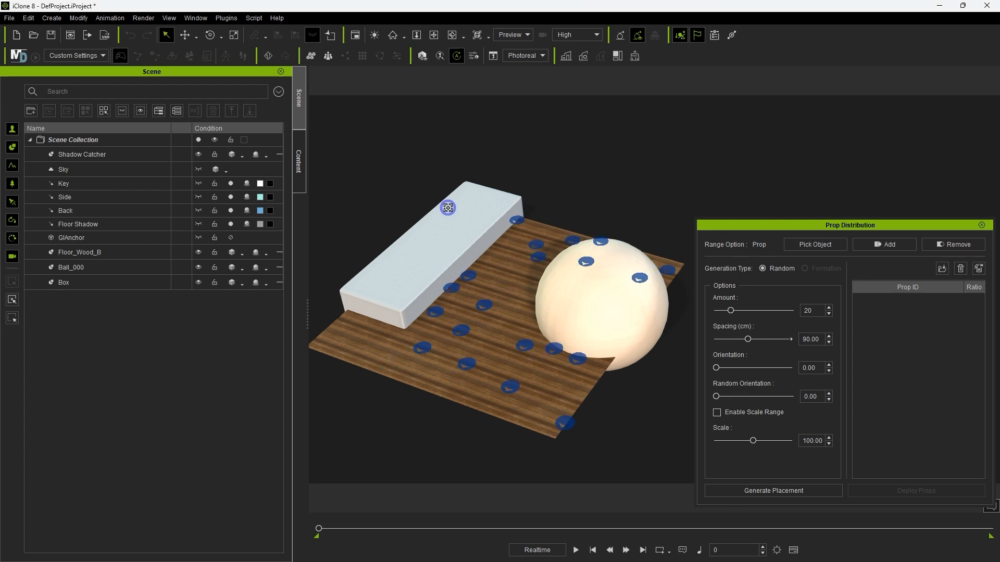
right_click_drag(507, 288, 536, 391)
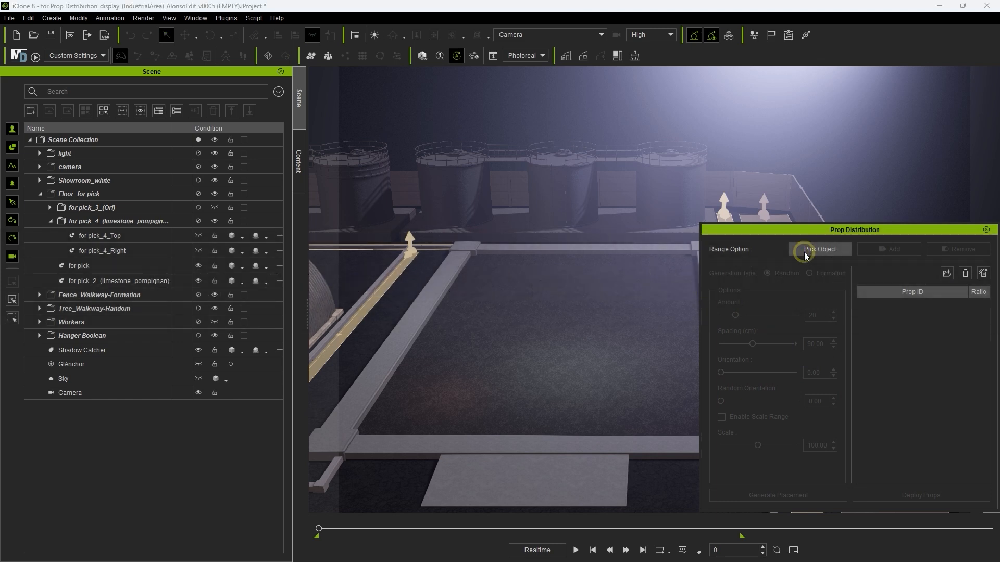
Try picking the hidden for pick_4_Top floor section as the distribution range, and close Prop Distribution
left_click(109, 236)
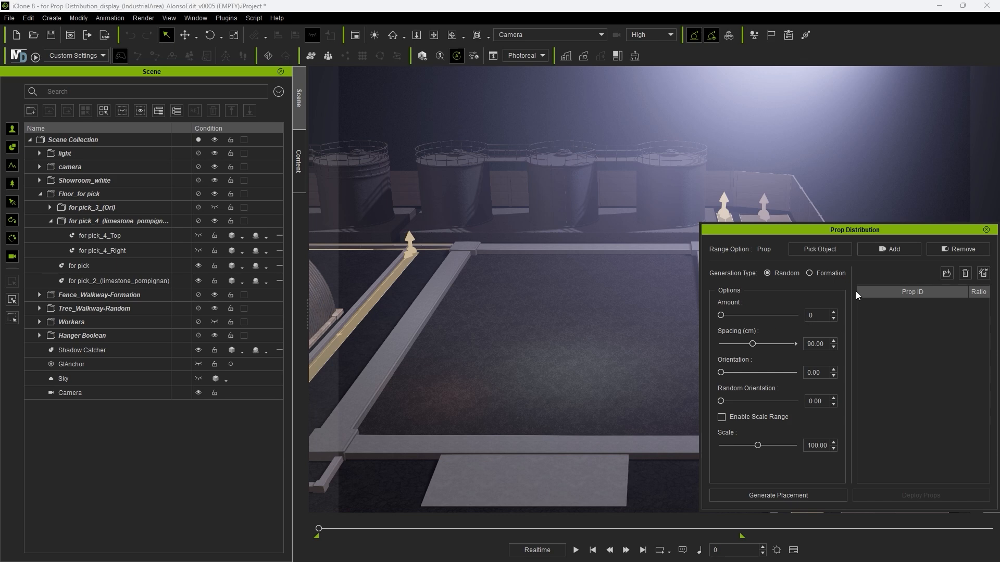
left_click(985, 230)
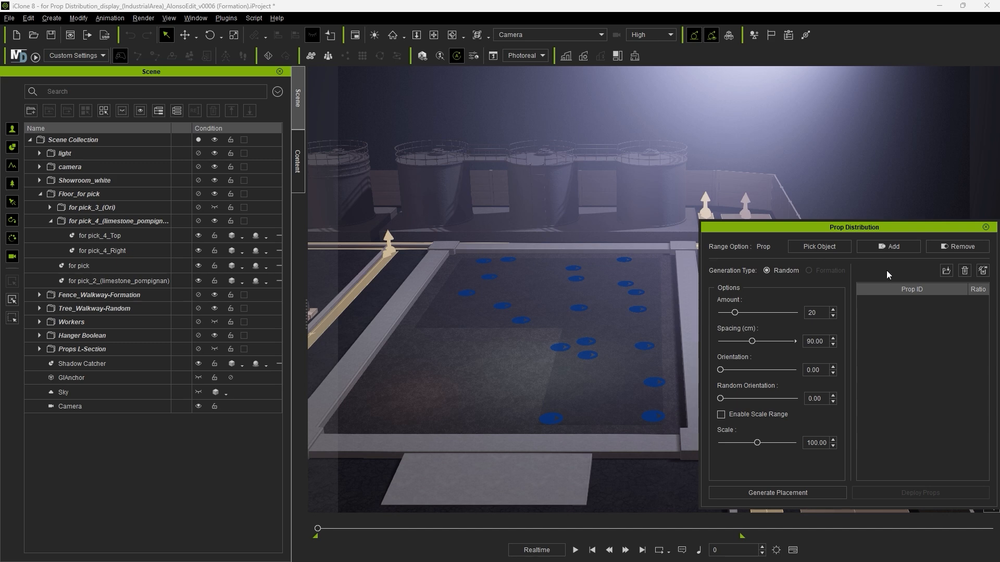
Load the wooden pallet props from Box3 through Cardboard-Box_set4 and add C_Wooden Box from the construction tools pack to the prop list
left_click(944, 273)
left_click(801, 255)
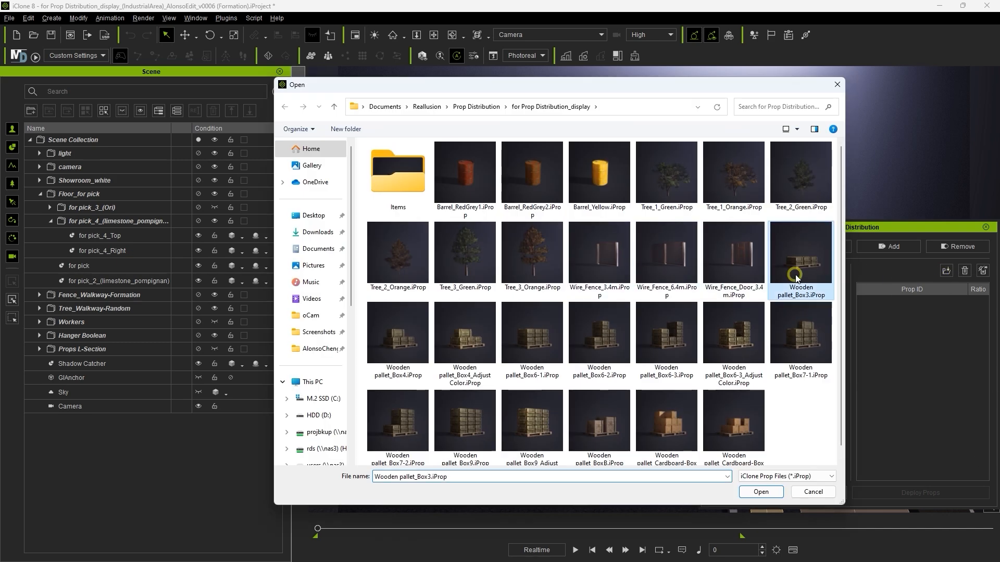
left_click(730, 421, "shift")
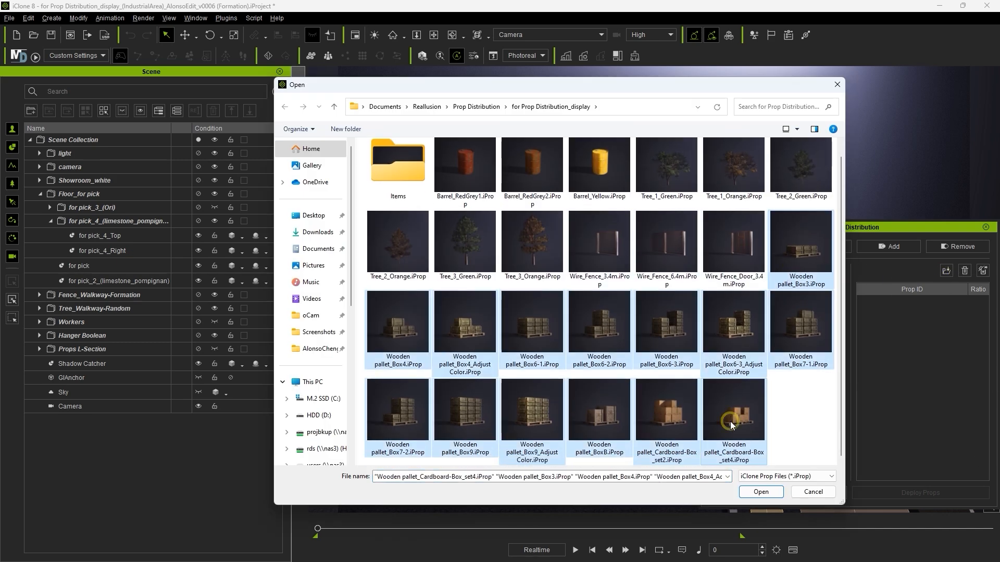
left_click(759, 491)
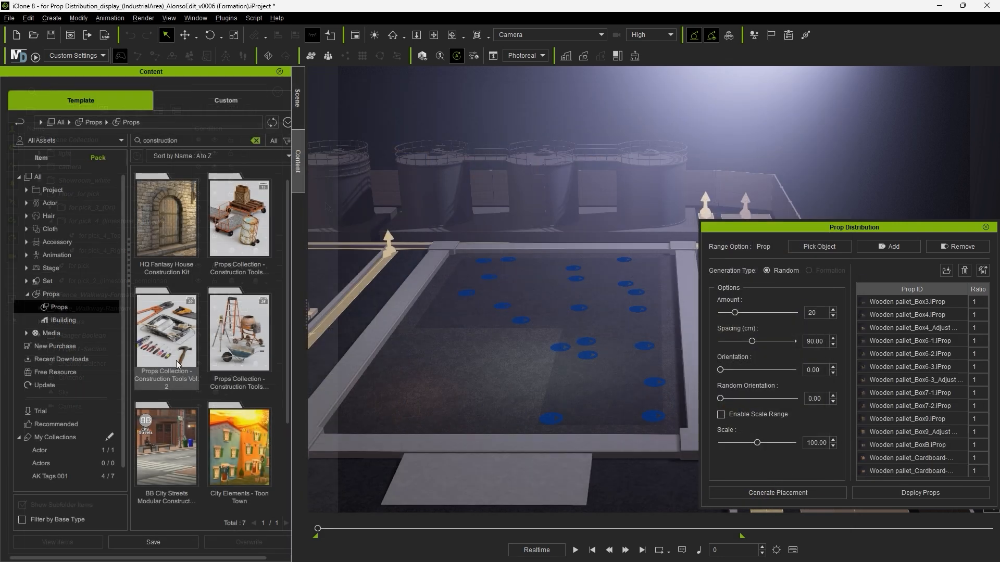
double_click(252, 251)
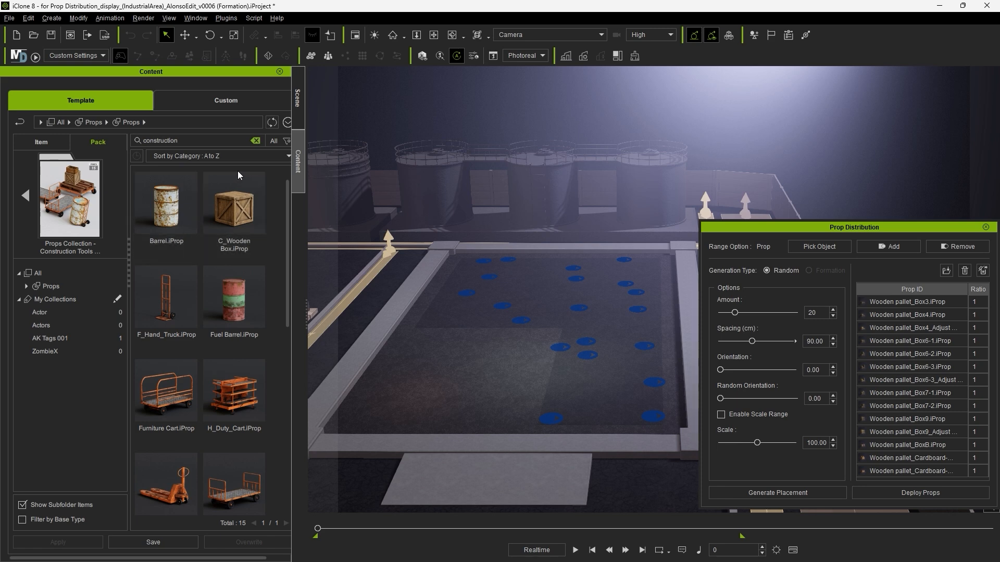
left_click_drag(248, 221, 895, 466)
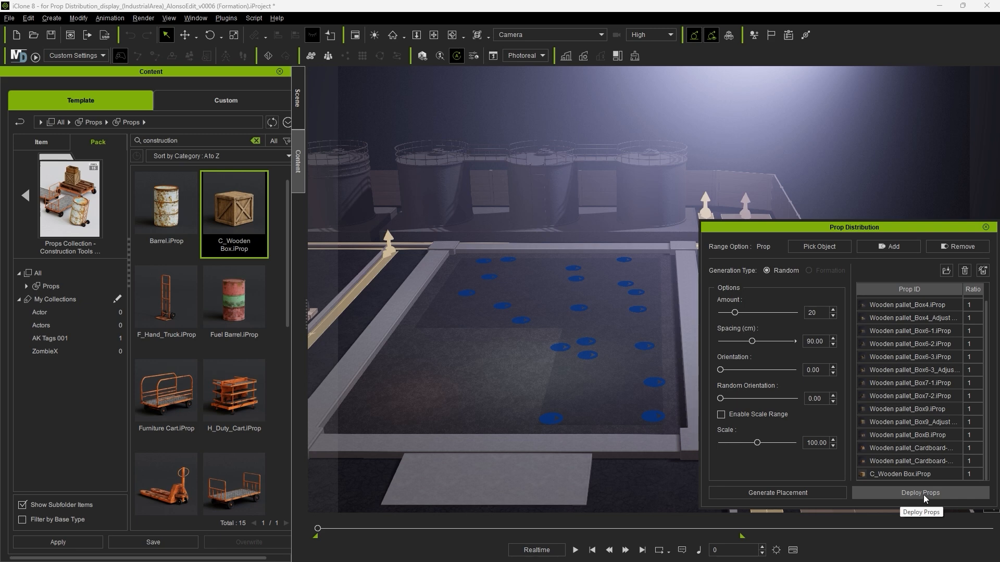
Regenerate the random placement twice and deploy the listed props on the floor range
left_click(804, 493)
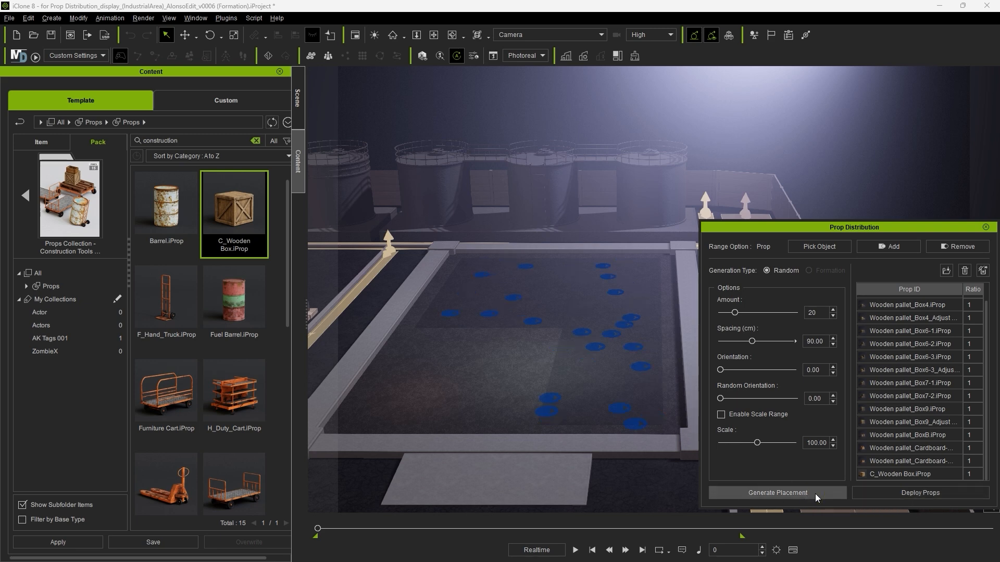
left_click(815, 497)
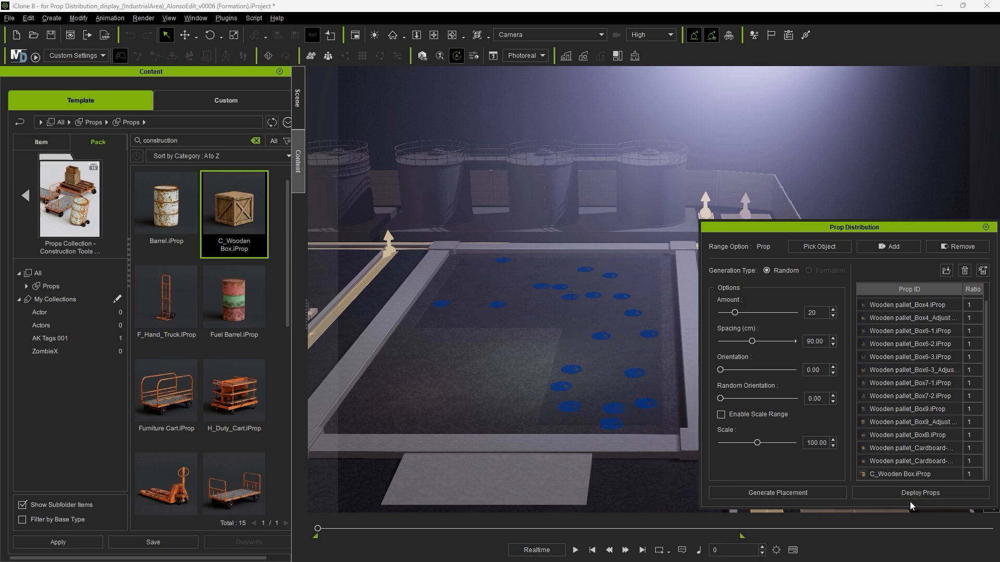
left_click(892, 495)
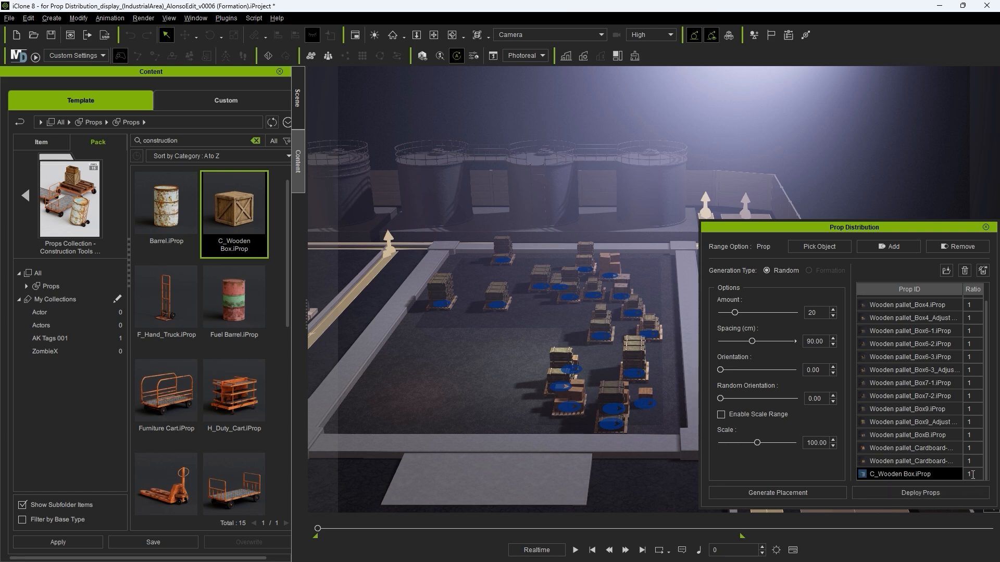
Set the ratio of C_Wooden Box to 20 and of both cardboard-box pallet props to 30
left_click(868, 476)
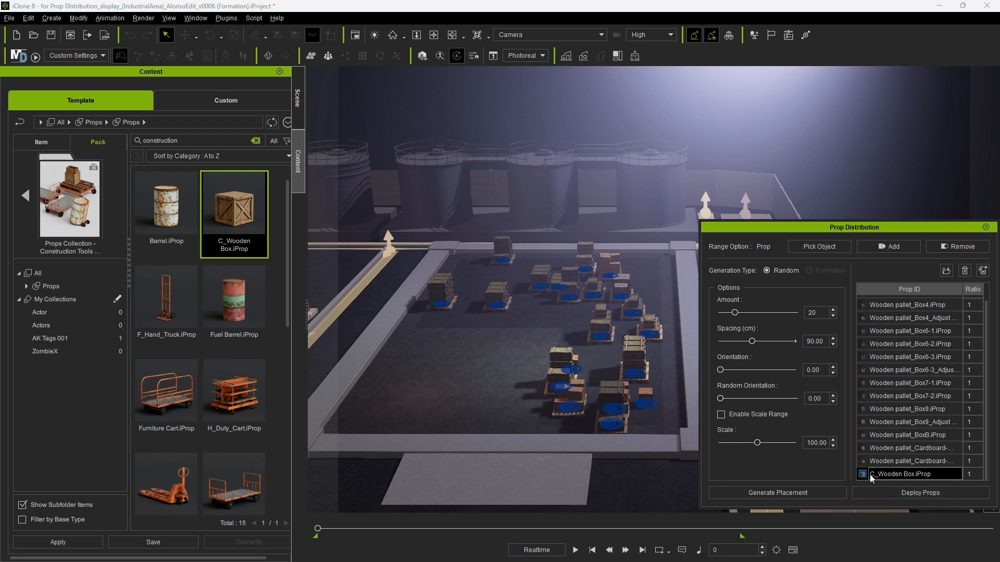
mouse_move(863, 451)
double_click(971, 475)
type("20")
double_click(970, 462)
type("30")
double_click(969, 448)
type("30")
key("Return")
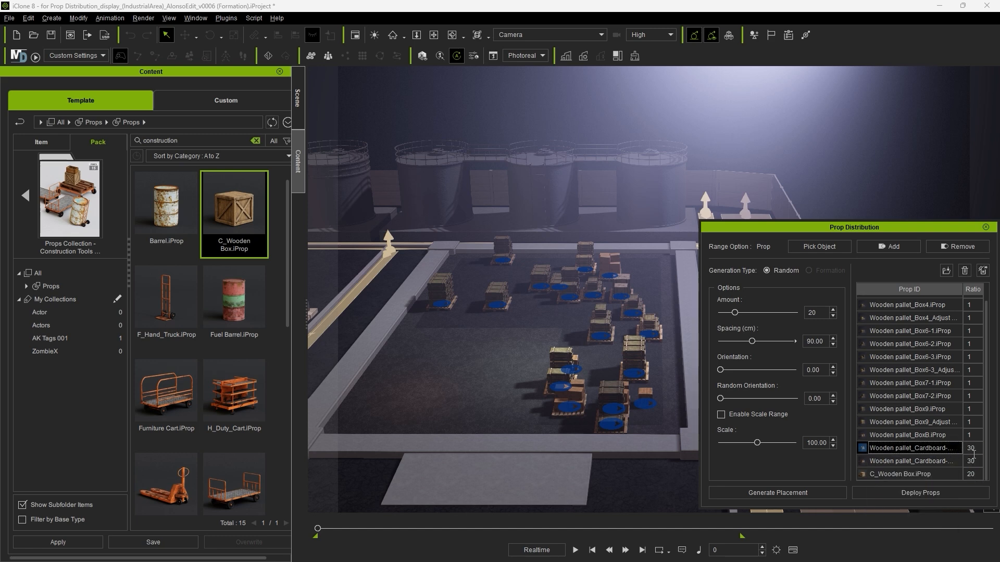
Set the prop amount to 45 and deploy the props again
double_click(807, 313)
left_click(882, 491)
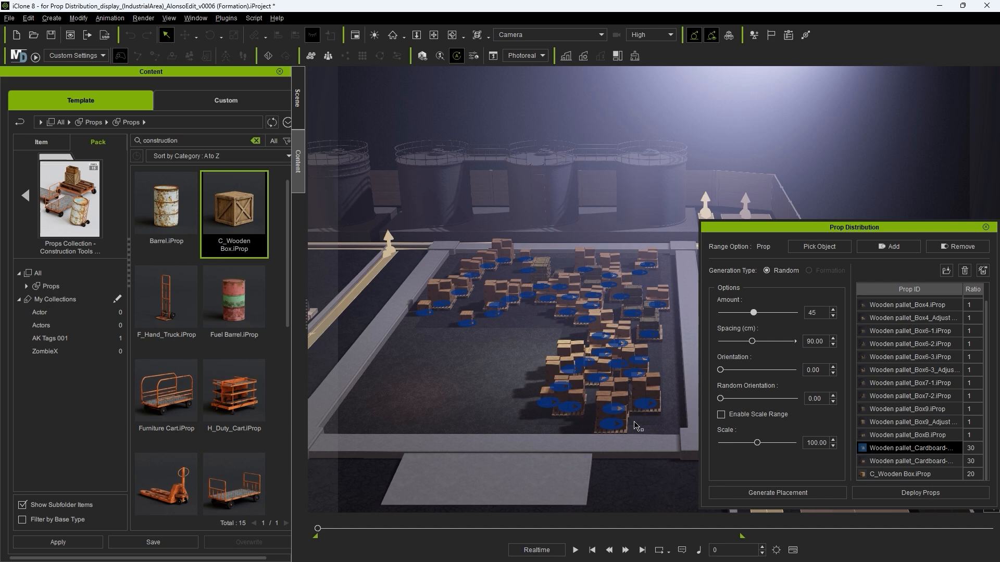
Delete the entries from Wooden pallet_Box4 through Wooden pallet_Box7-2 from the prop list and redeploy the remaining props
left_click(884, 475, "shift")
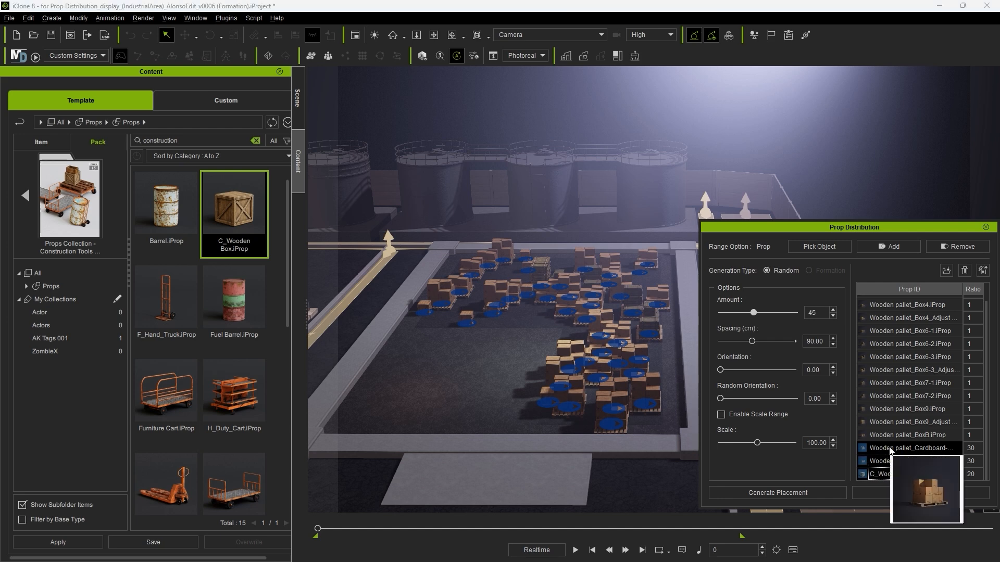
left_click(900, 306)
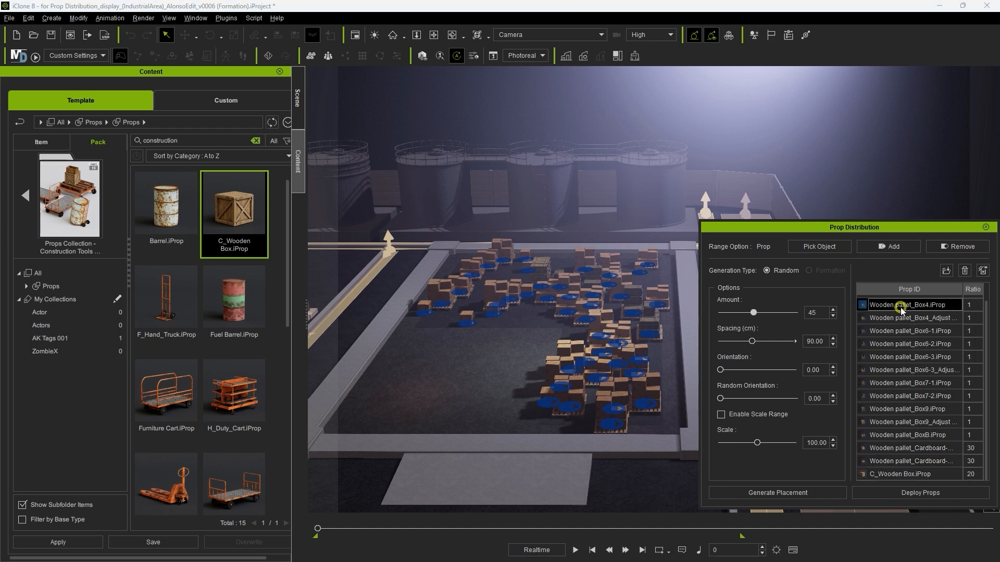
left_click(899, 397, "shift")
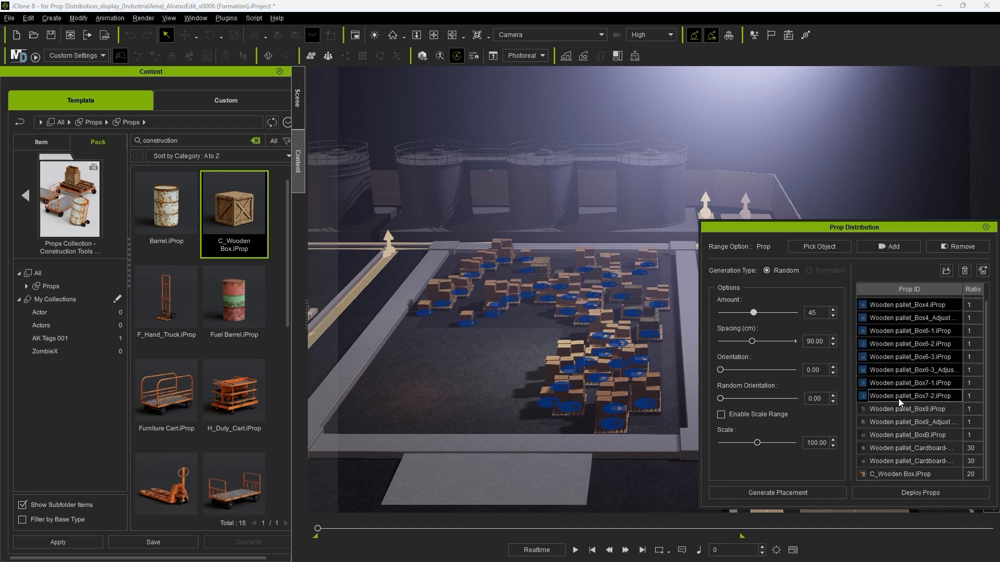
left_click(965, 270)
left_click(920, 493)
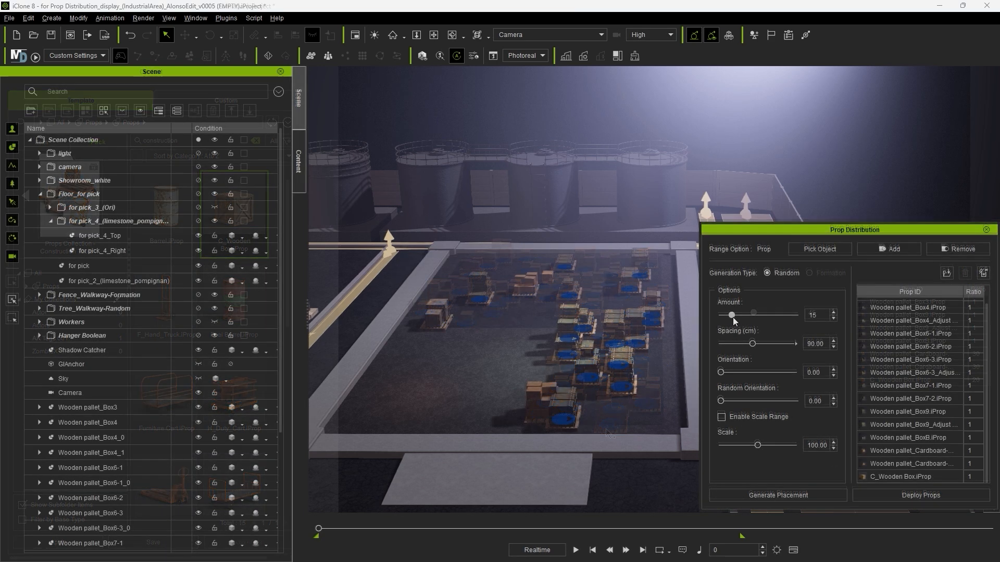
Set the prop amount to 55 and the spacing to 96.70 cm, and regenerate the placement
left_click_drag(732, 317, 762, 318)
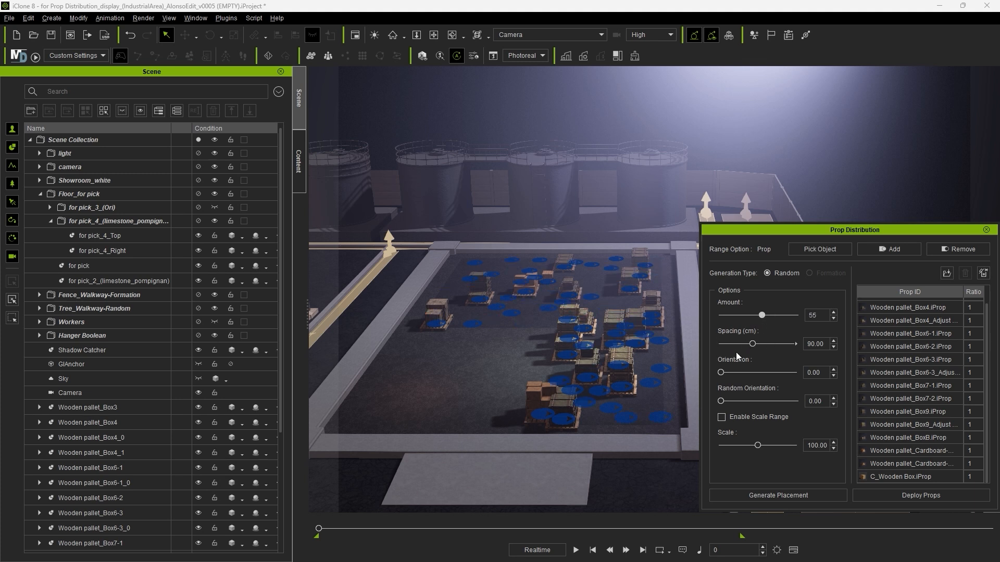
left_click_drag(753, 345, 785, 346)
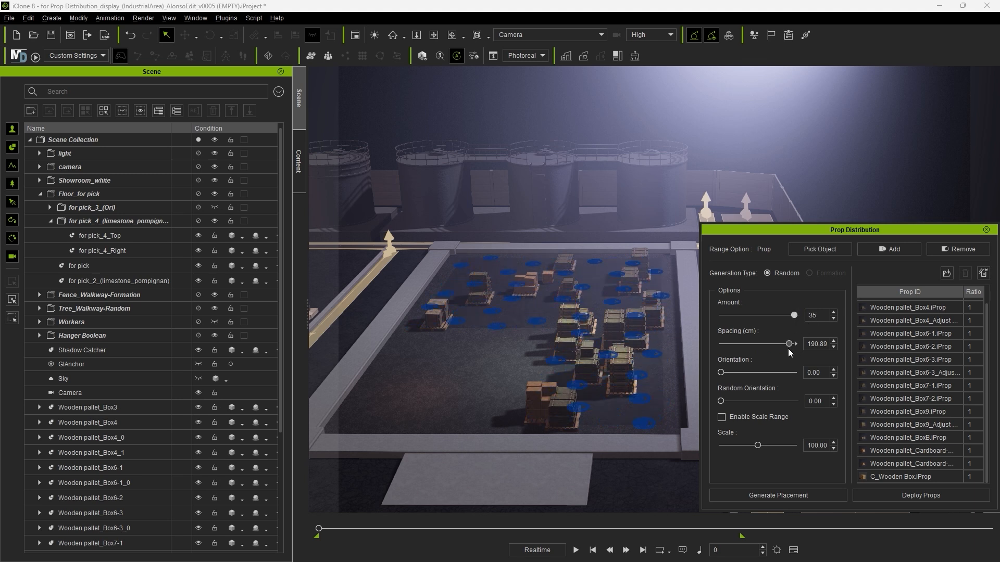
left_click_drag(788, 344, 752, 348)
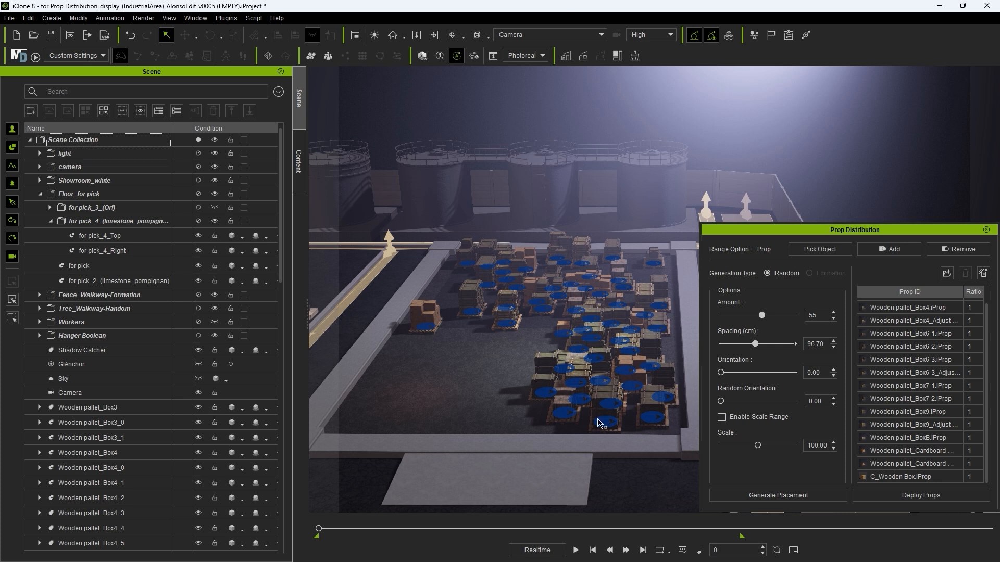
left_click(817, 495)
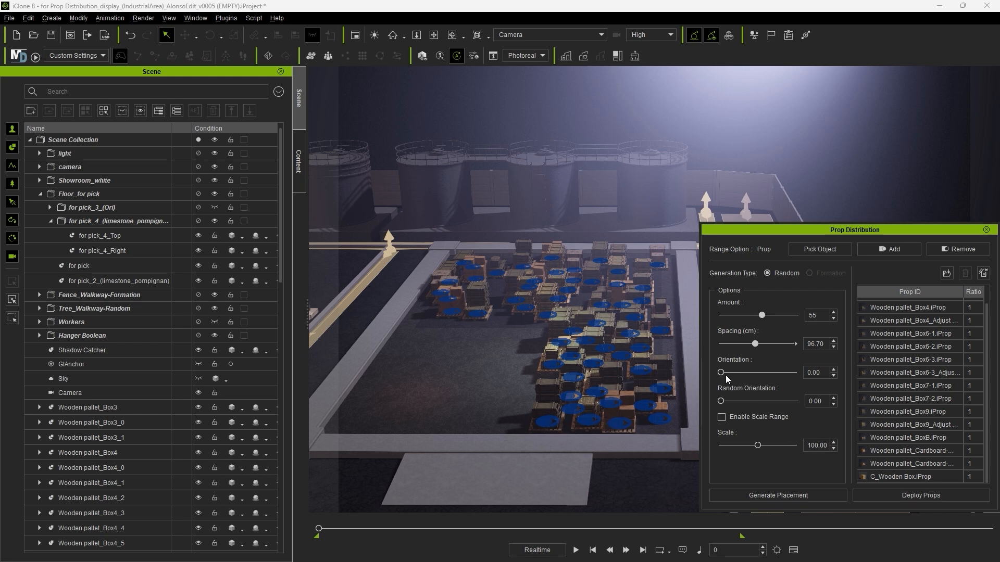
Try a random orientation of 0.68 on the distributed props and reset it to 0.00
left_click_drag(720, 373, 771, 402)
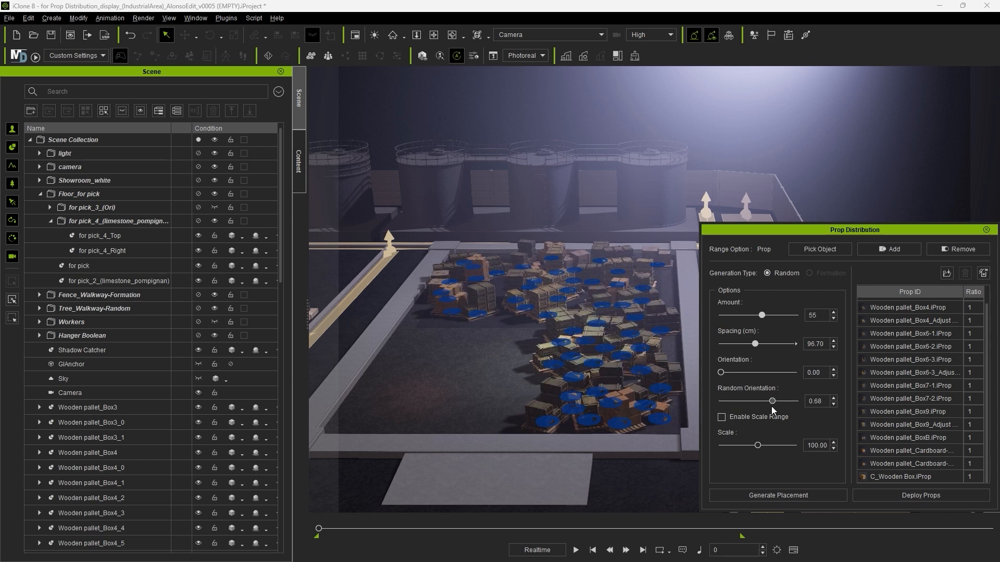
left_click_drag(772, 402, 710, 403)
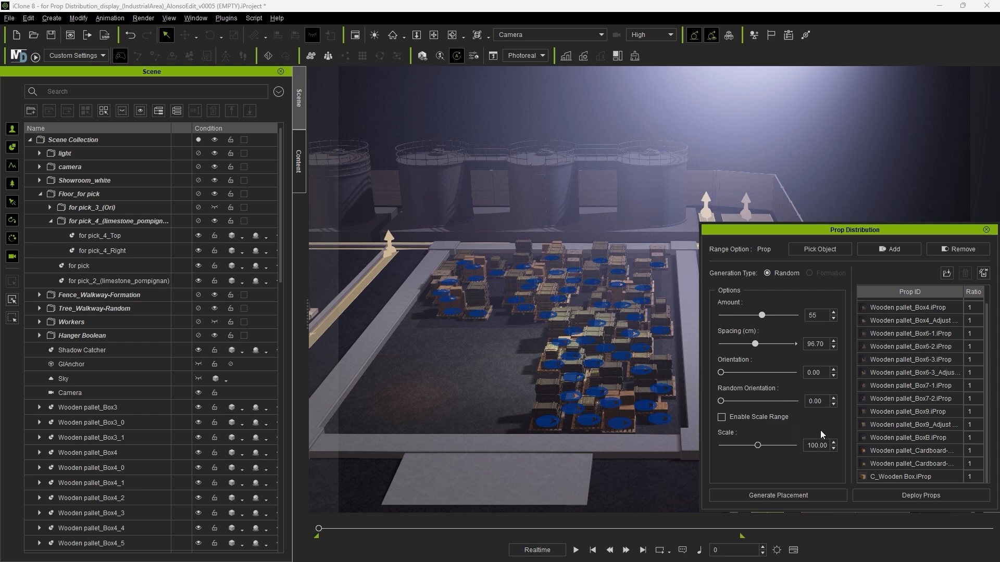
Set the prop scale to 103.43, enable the scale range and lower its maximum percentage
mouse_move(757, 446)
left_mouse_down()
mouse_move(745, 447)
mouse_move(758, 449)
left_mouse_up()
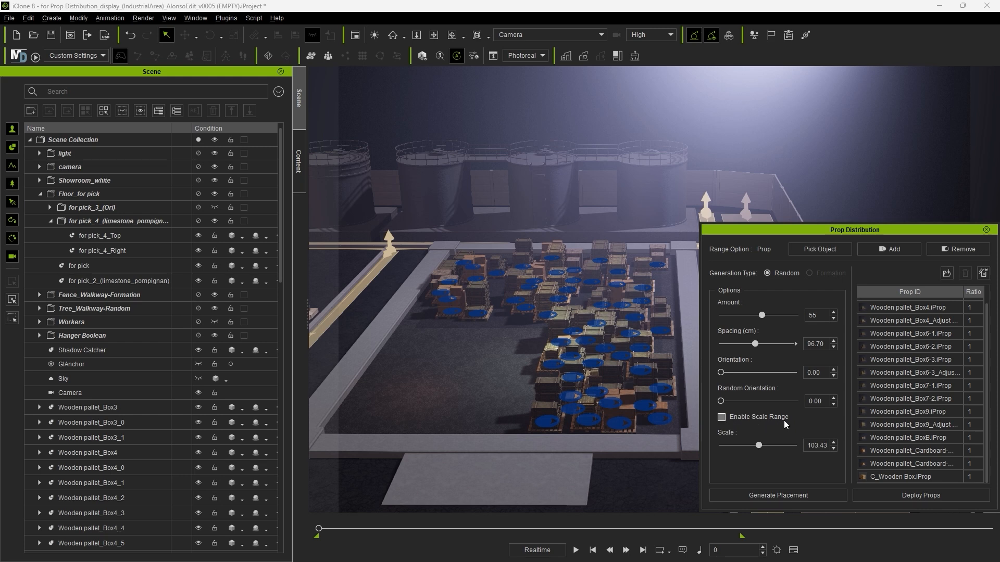
left_click(754, 420)
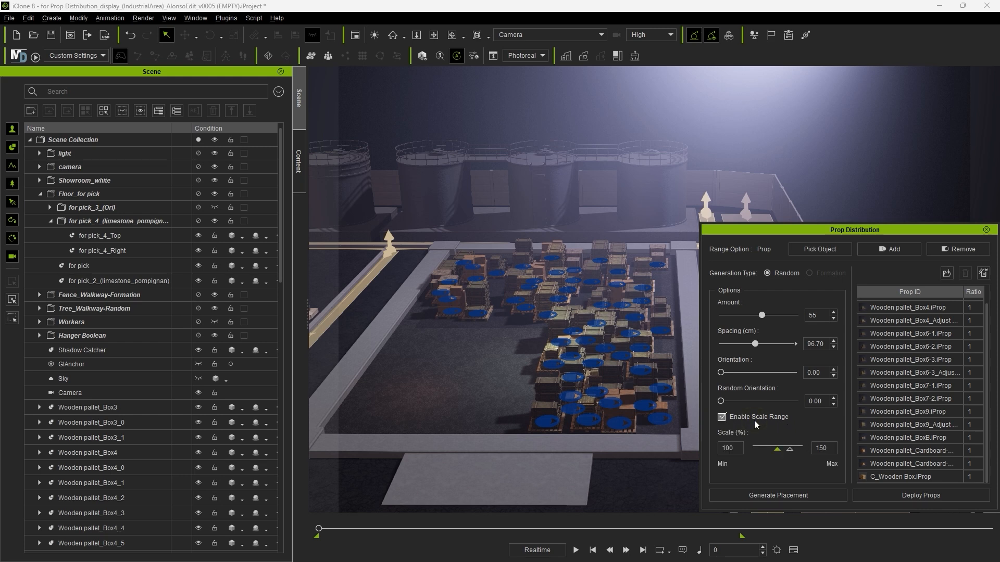
left_click_drag(789, 450, 770, 451)
left_click(777, 450)
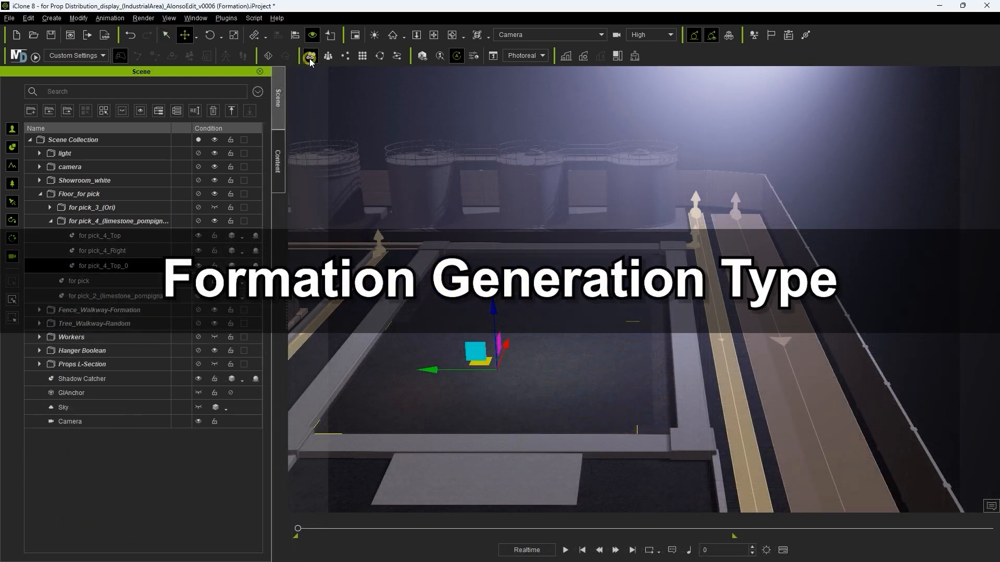
Open Prop Distribution and pick for pick_4_Top_0 as the range object
left_click(311, 58)
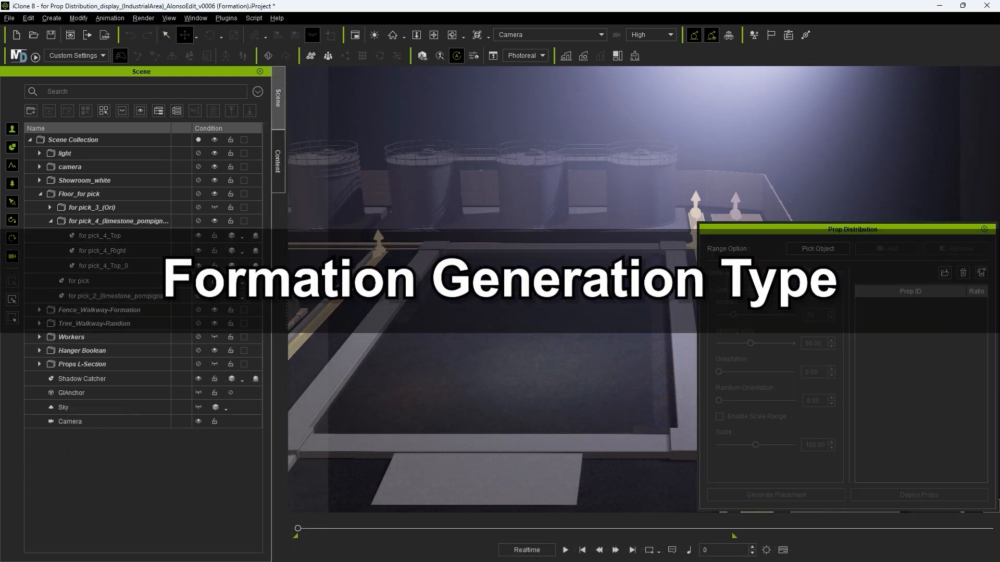
left_click(819, 249)
left_click(111, 266)
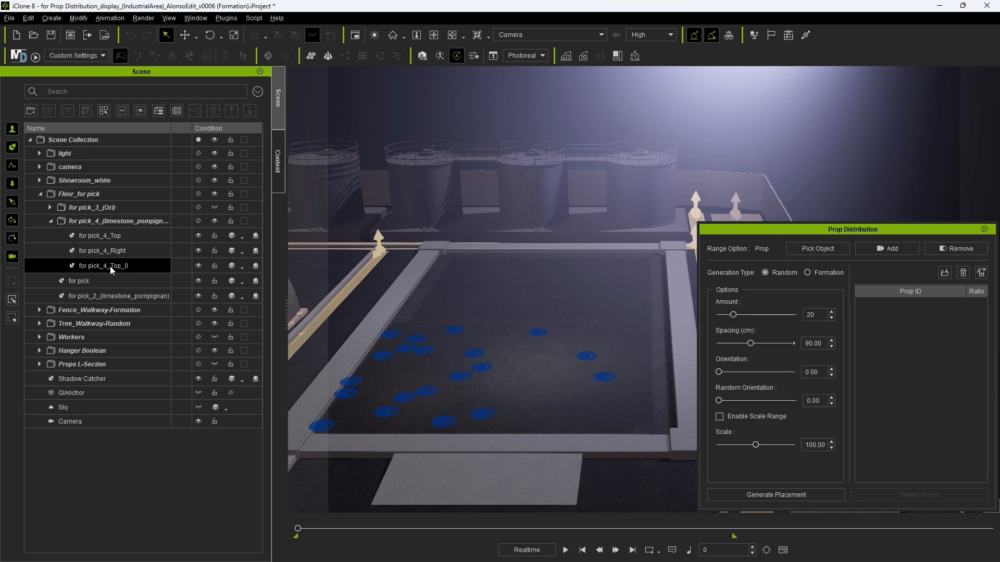
Add Barrel and Fuel Barrel from the construction content to the prop list
left_click(278, 162)
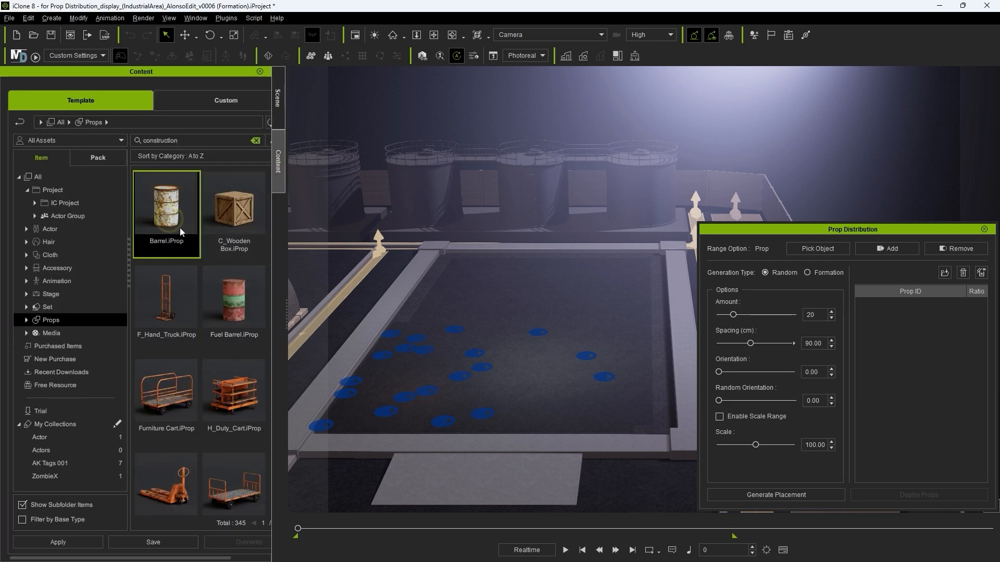
left_click(234, 302, "ctrl")
left_click_drag(234, 302, 882, 367)
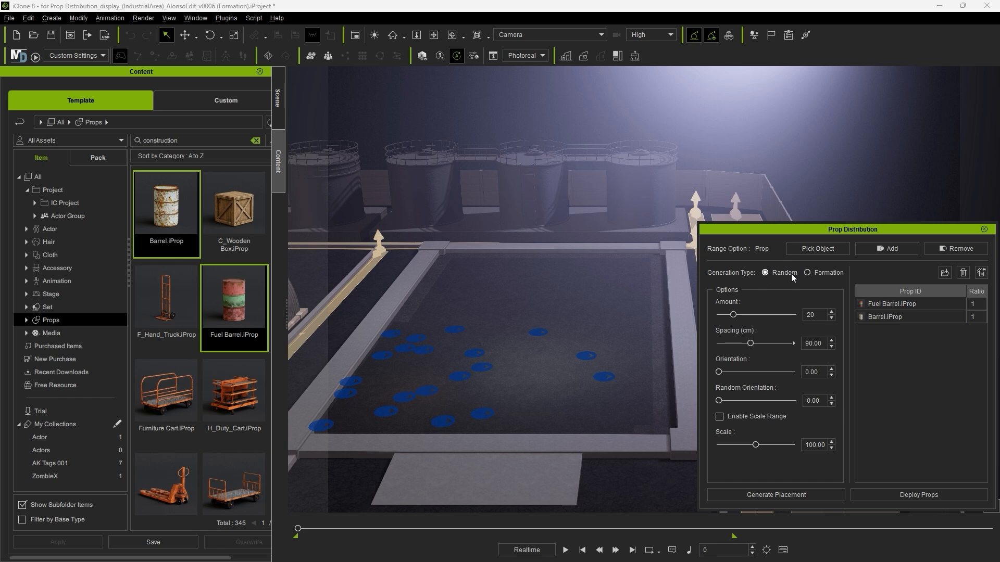
Try the Formation generation type, extend the range with the far floor surface and exclude that surface again
left_click(807, 273)
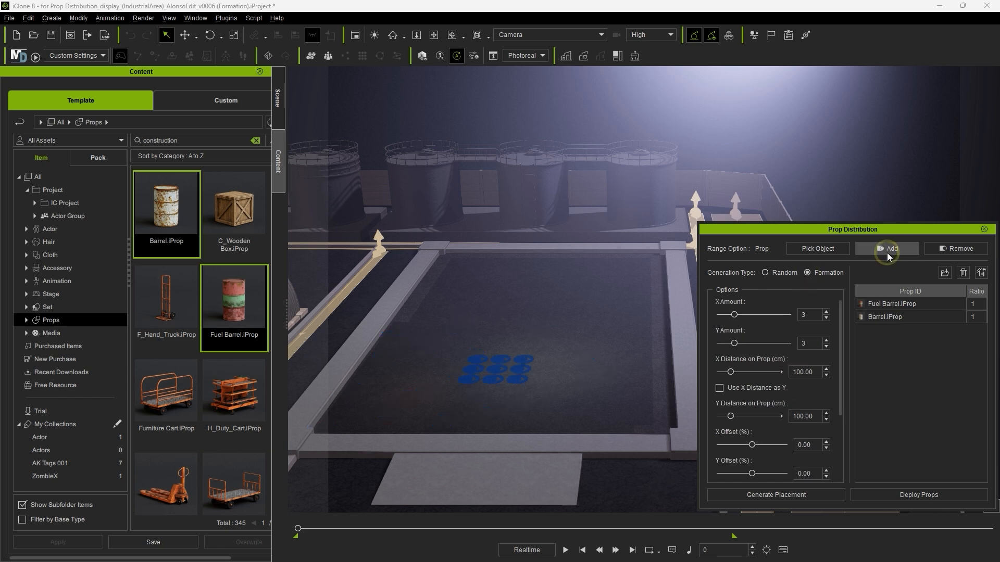
left_click(764, 273)
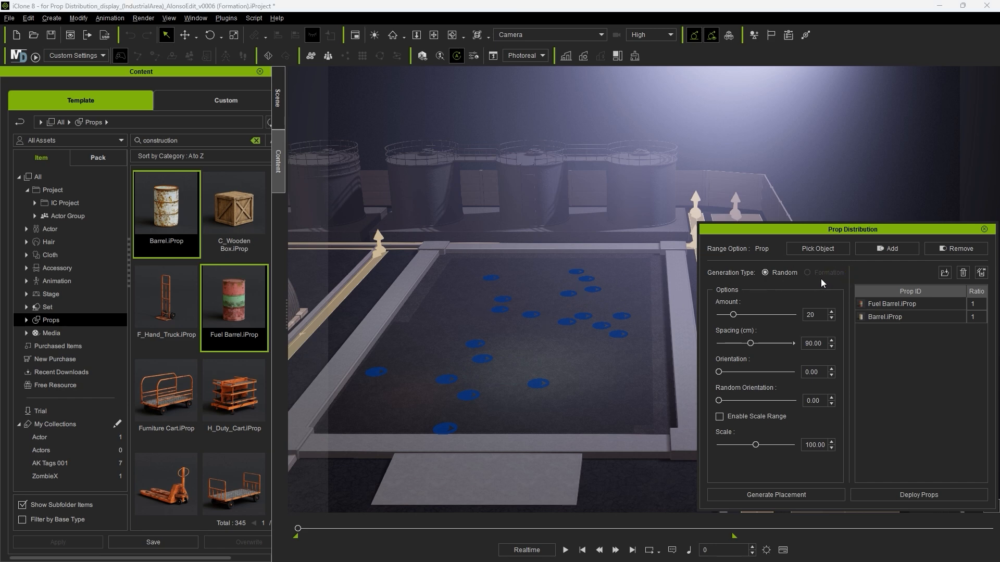
left_click(959, 252)
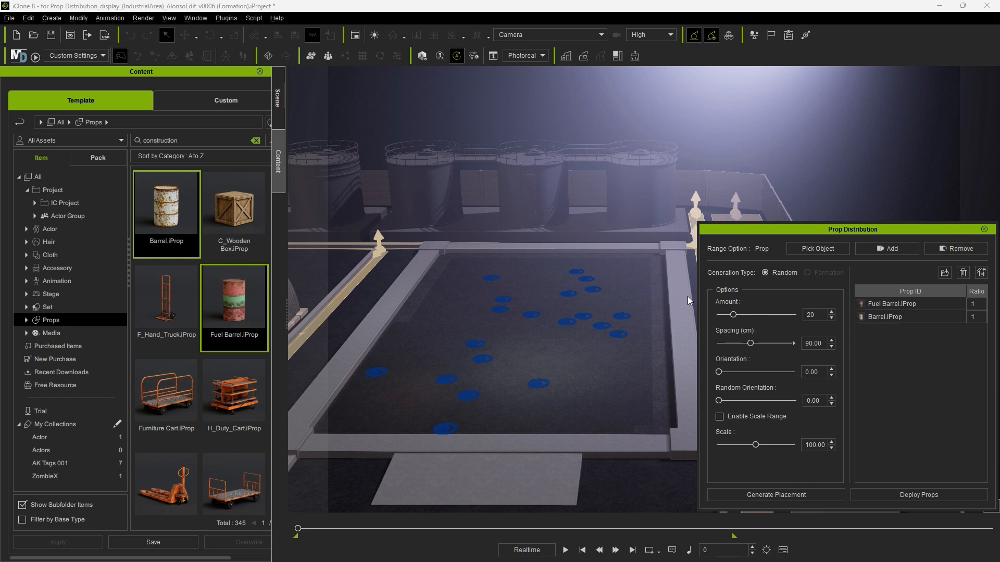
left_click(580, 286)
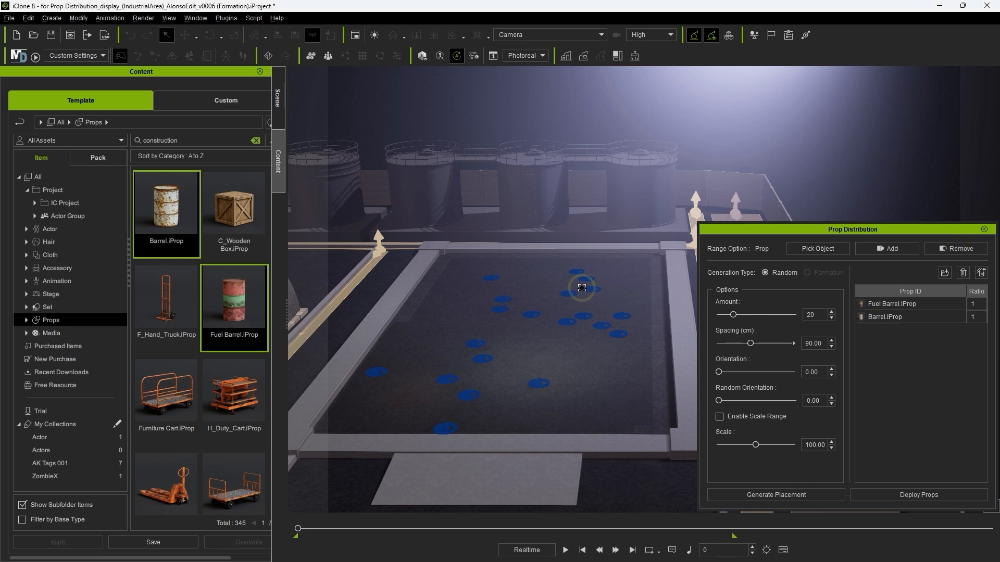
Pick the near floor surface as the only range object and set the generation type to Formation
left_click(811, 248)
left_click(419, 382)
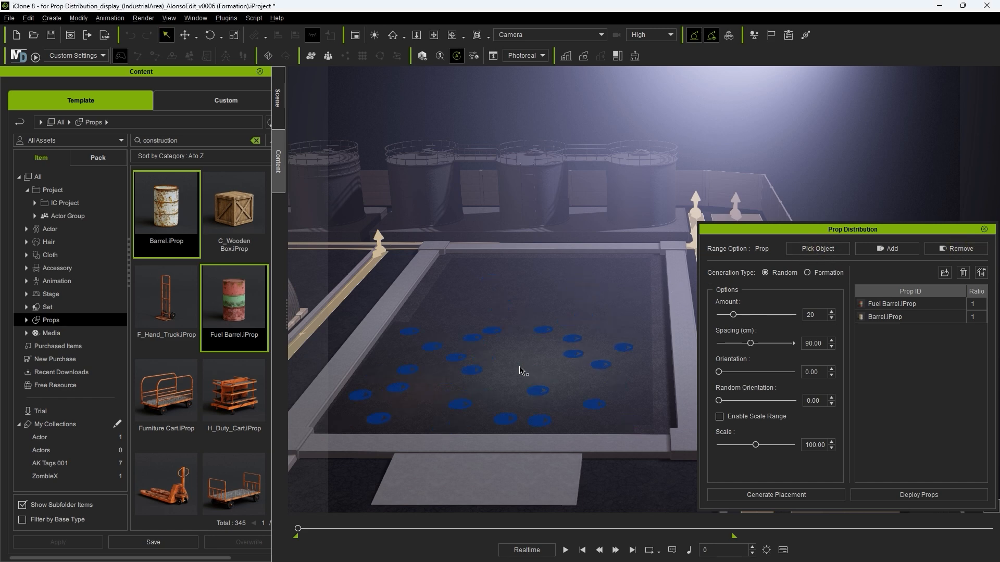
left_click(808, 272)
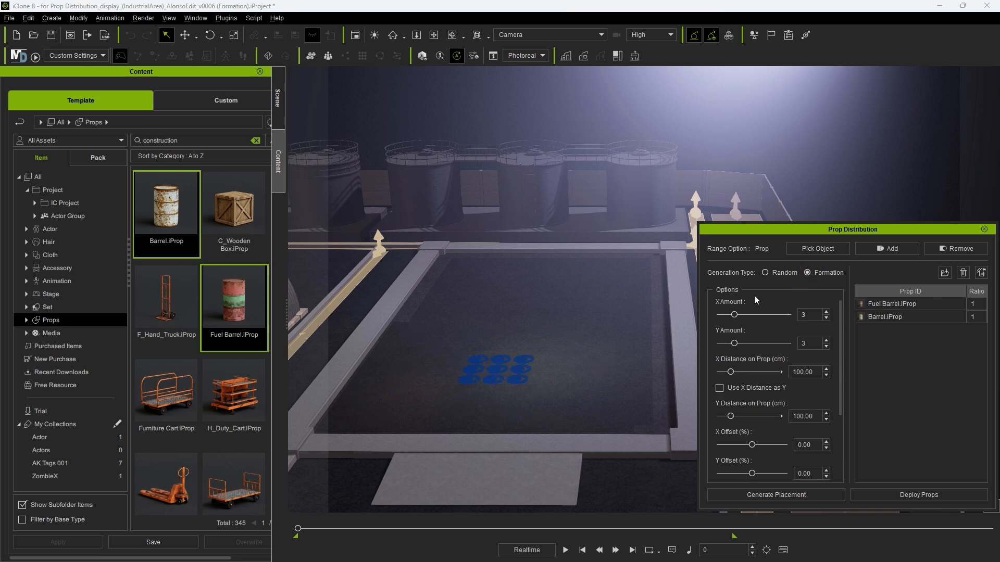
Rotate the floor range surface about its vertical axis and set the formation's X Offset to 6.56% and Y Offset to 9.84%
left_click(442, 390)
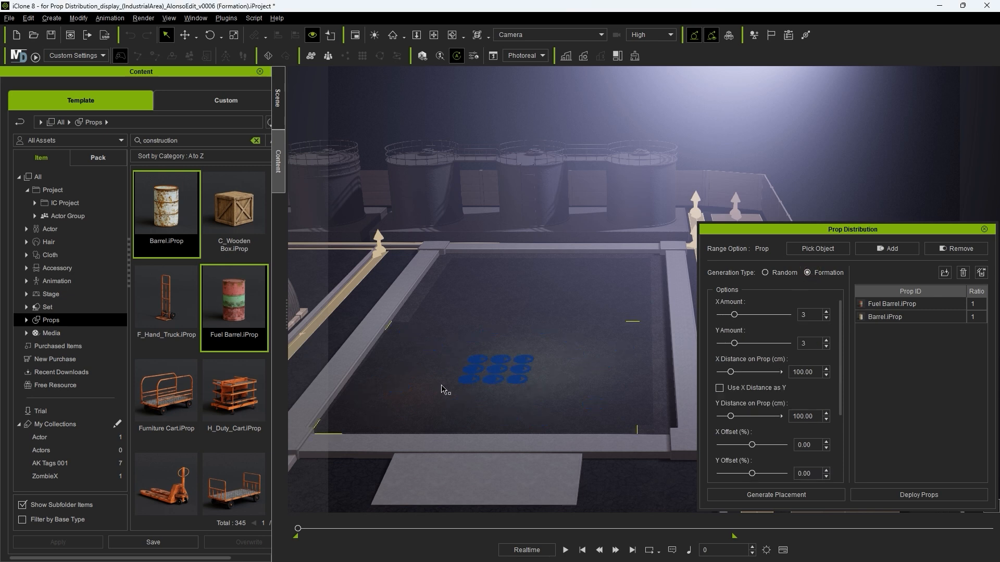
key("w")
key("e")
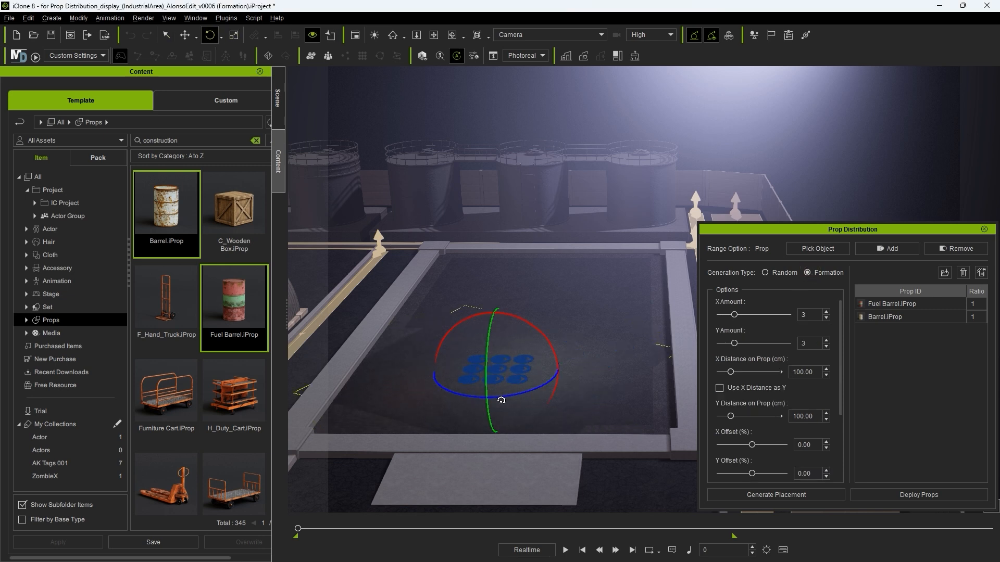
left_click_drag(500, 400, 450, 398)
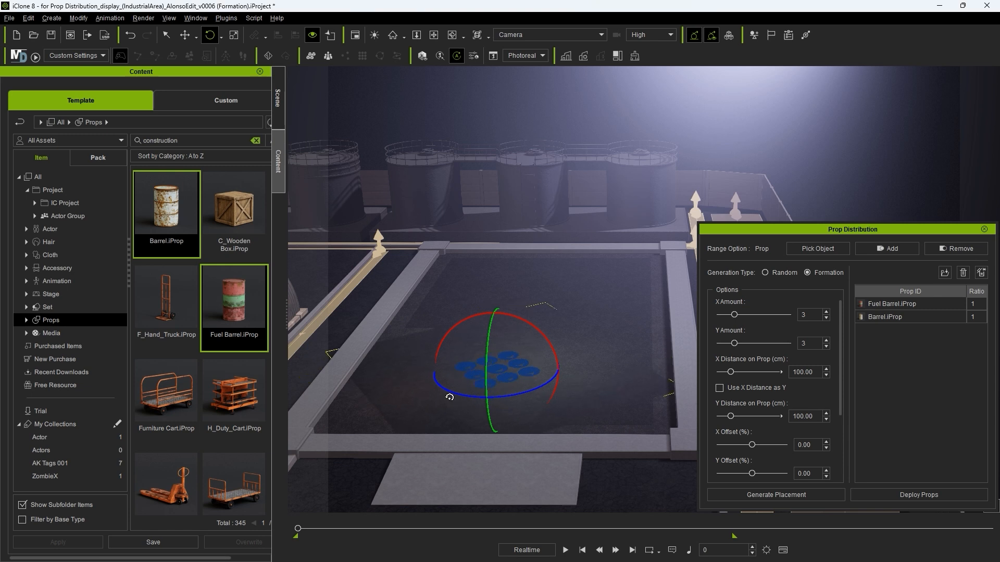
mouse_move(515, 395)
left_mouse_down()
mouse_move(538, 385)
mouse_move(523, 396)
left_mouse_up()
left_click_drag(752, 445, 756, 473)
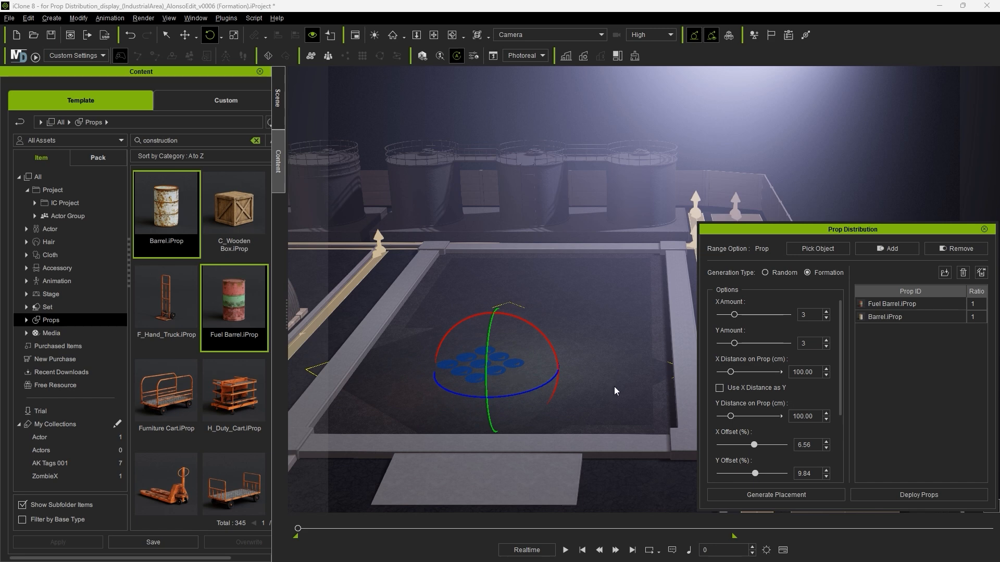
key("q")
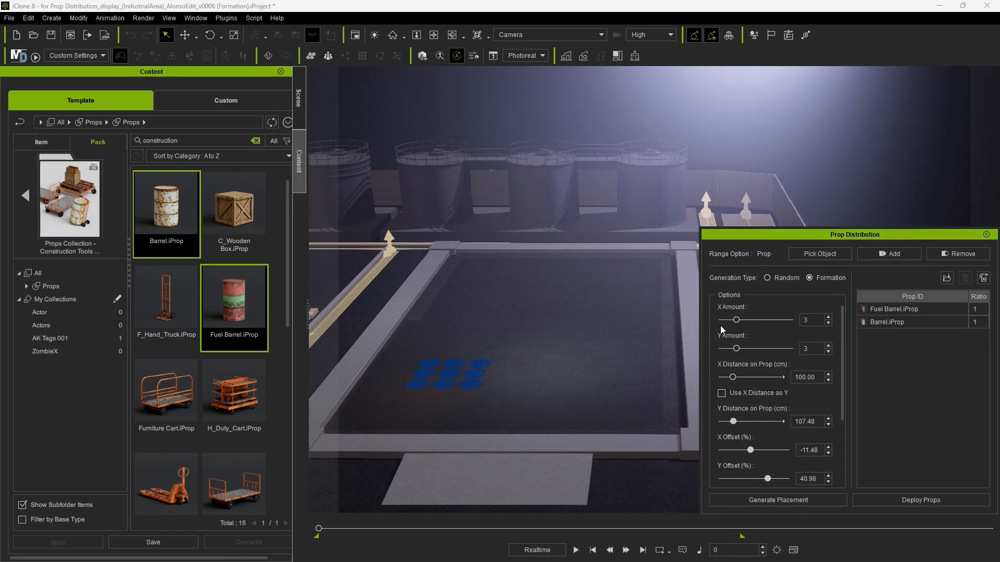
Try a larger X Amount for the formation, return it to 3 and set the Y Amount to 4
left_click(827, 319)
left_click(828, 319)
left_click(828, 323)
left_click(828, 323)
left_click(828, 346)
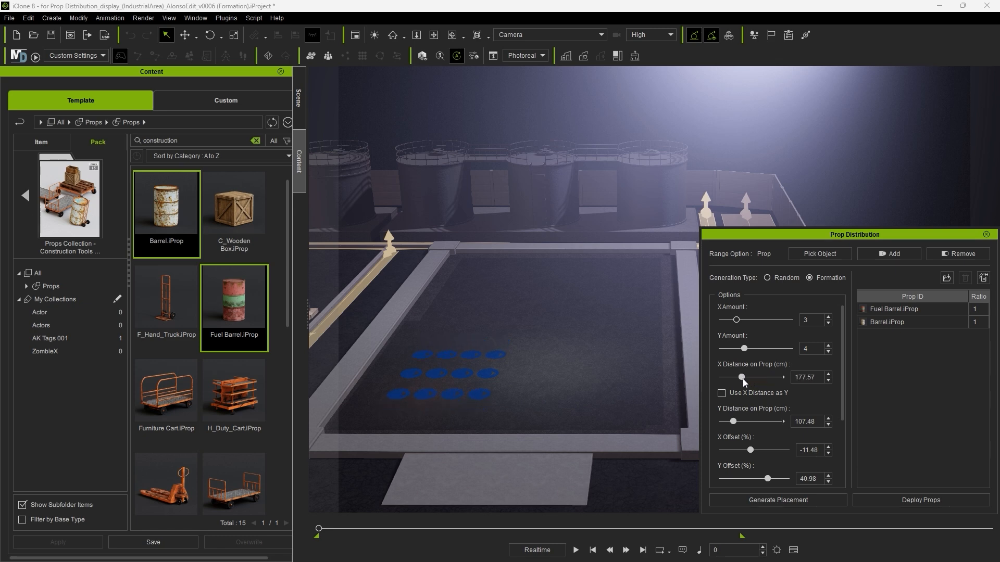
Set the formation's X distance to 154.21 cm and its Y distance to 135.51 cm
left_click_drag(743, 379, 740, 379)
left_click_drag(733, 421, 755, 422)
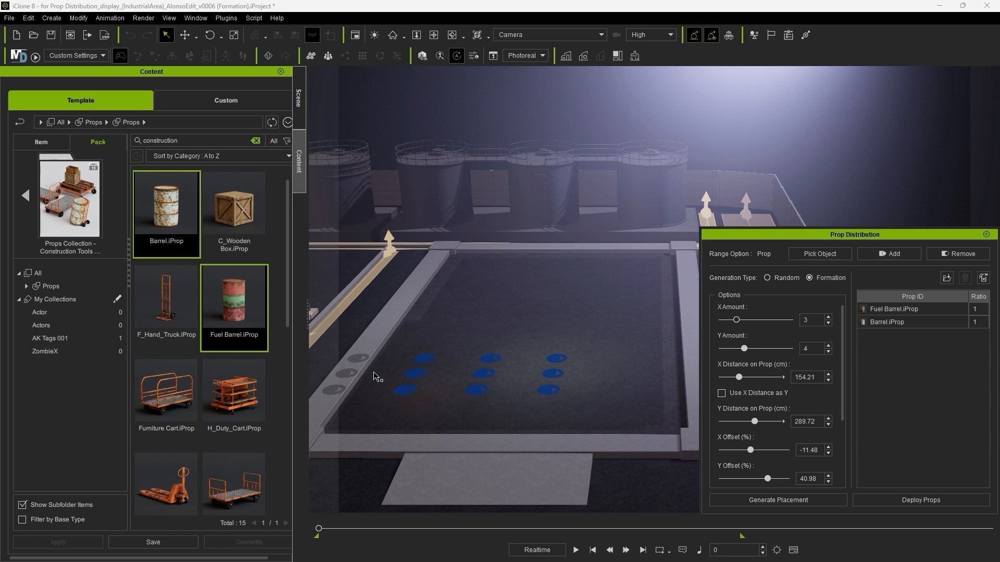
left_click_drag(756, 423, 738, 424)
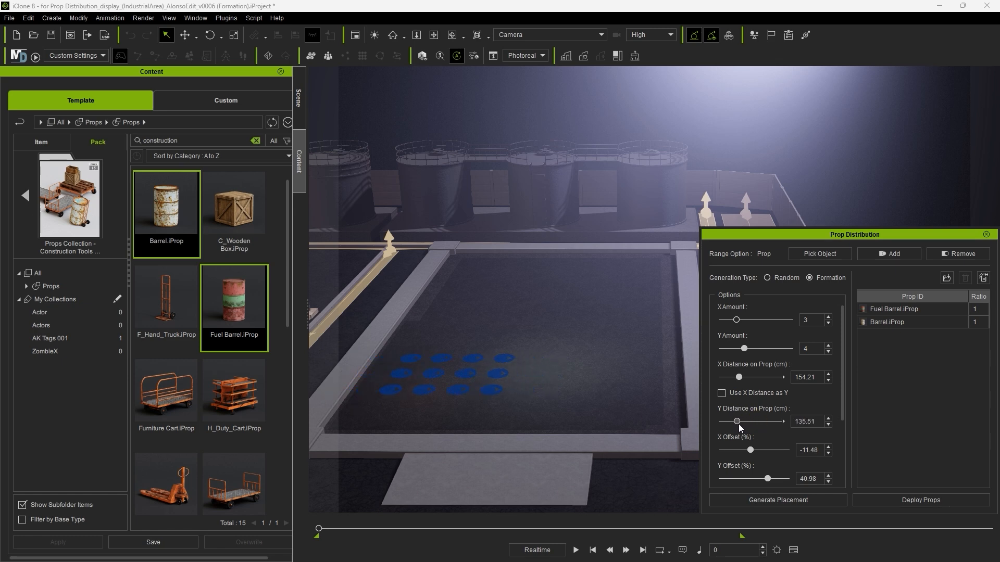
Use the X distance as Y at 116.82 cm and set the formation's X Amount to 6 and Y Amount to 3
left_click(723, 394)
left_click(828, 316)
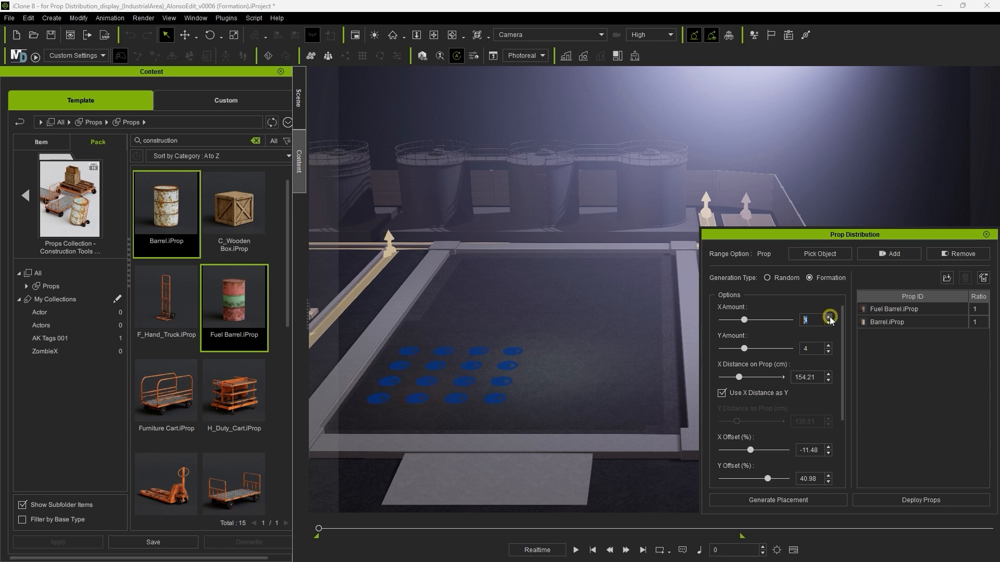
mouse_move(734, 377)
left_mouse_down()
mouse_move(744, 374)
mouse_move(735, 379)
left_mouse_up()
left_click(828, 351)
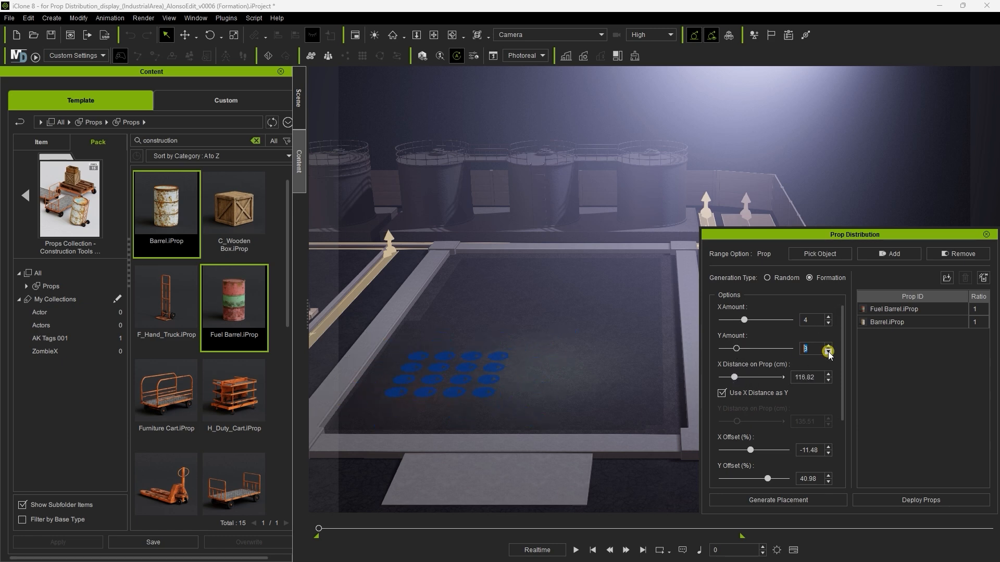
left_click(828, 317)
left_click(828, 317)
Shift the formation within the floor range with an X Offset of -32.79% and a Y Offset of 65.57%
left_click_drag(842, 409, 840, 455)
left_click_drag(742, 376, 721, 379)
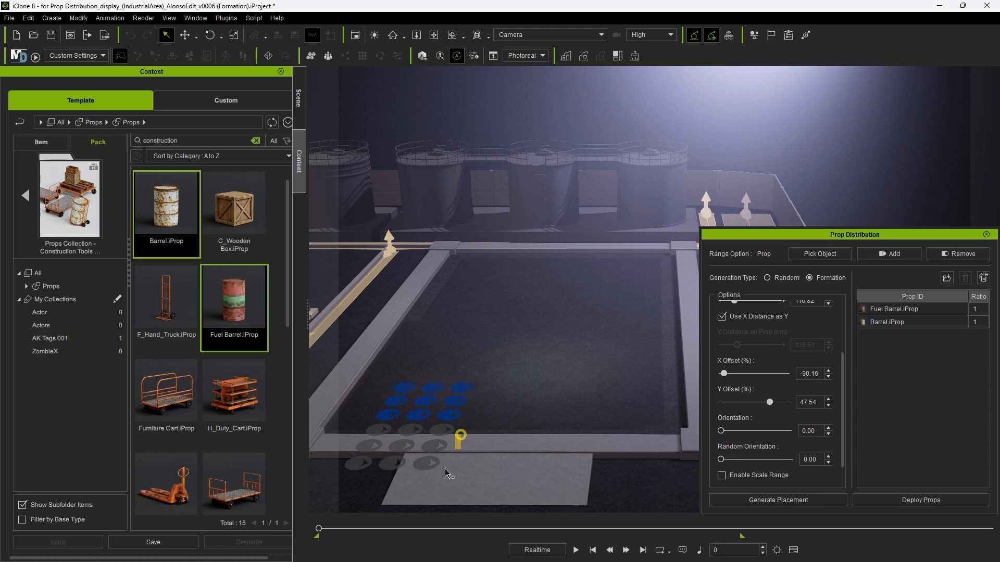
left_click_drag(735, 374, 721, 401)
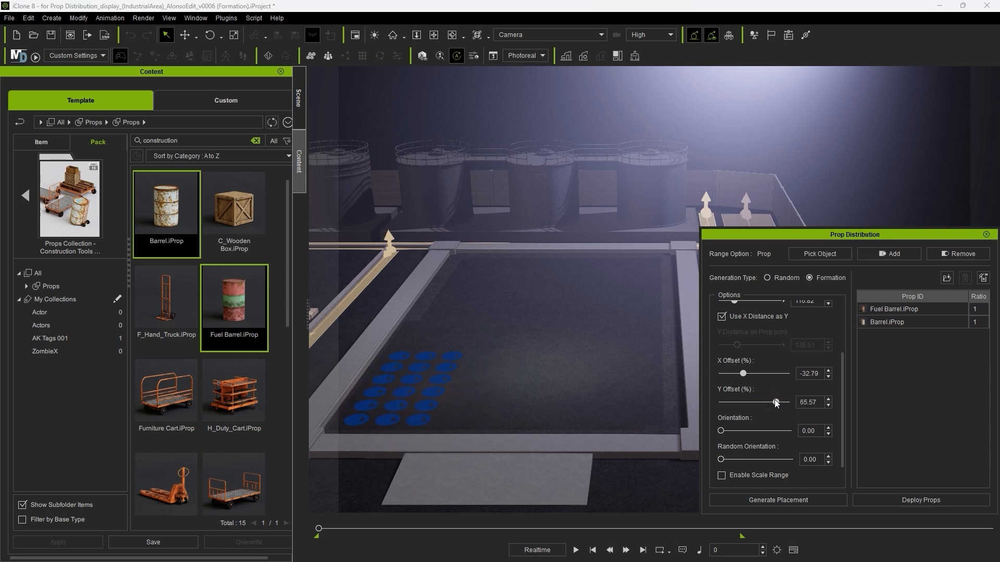
Deploy the listed barrels onto the formation's placement points on the floor
scroll(842, 458, "down", 2)
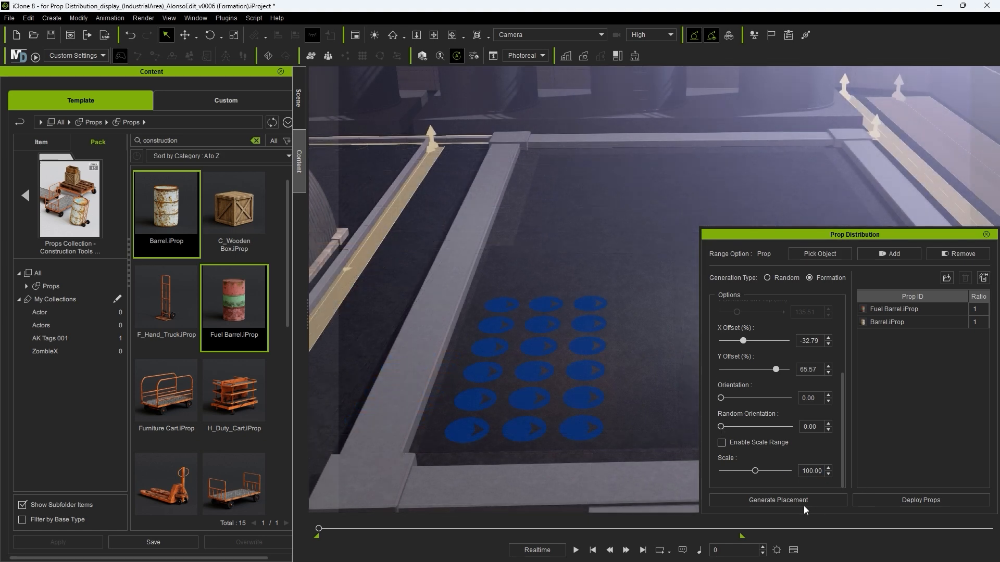
left_click(885, 500)
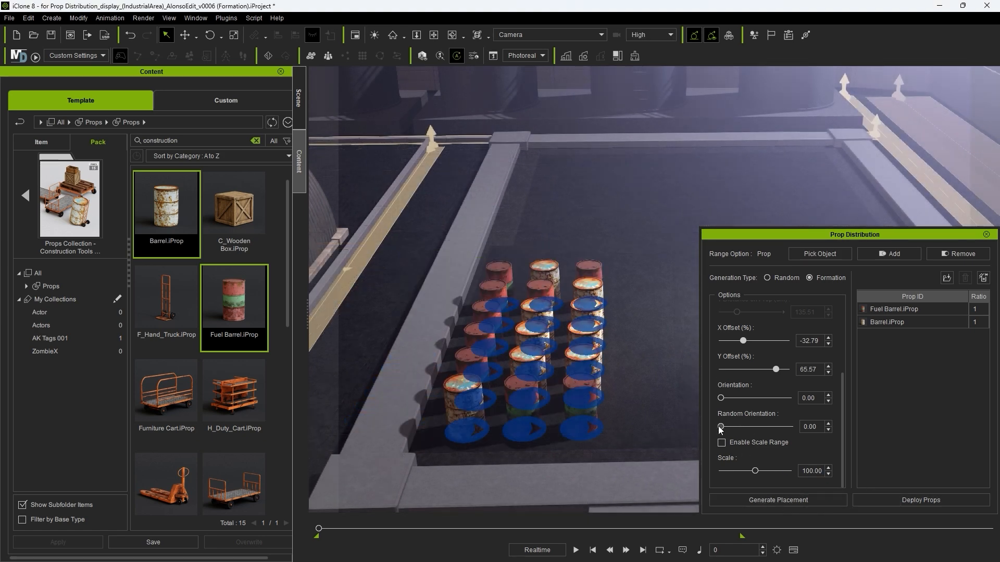
Set the deployed barrels' scale to 117.87, and enable and adjust a scale range for varied barrel sizes
mouse_move(721, 427)
left_mouse_down()
mouse_move(786, 427)
mouse_move(719, 435)
left_mouse_up()
mouse_move(755, 471)
left_mouse_down()
mouse_move(745, 472)
mouse_move(761, 472)
left_mouse_up()
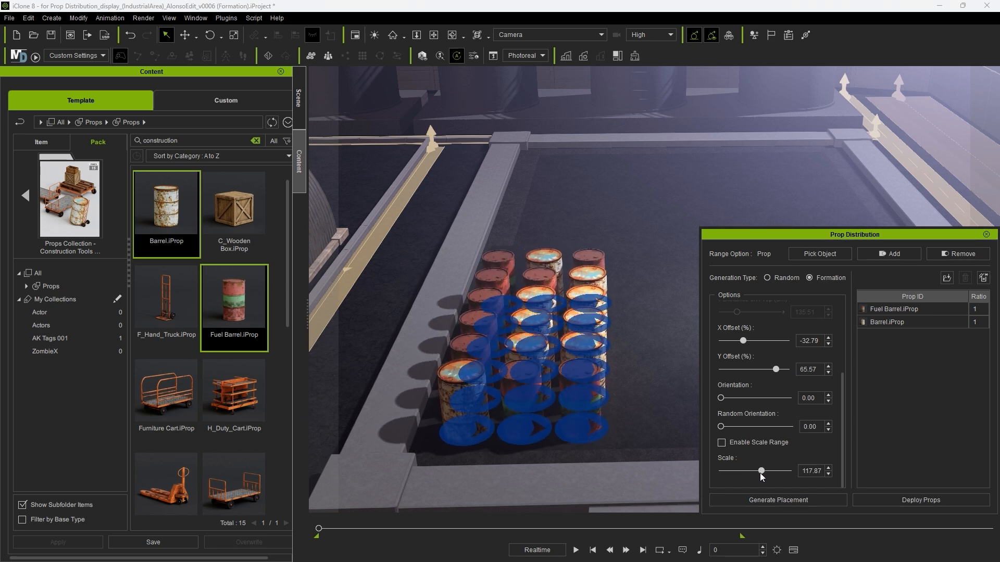
left_click(721, 443)
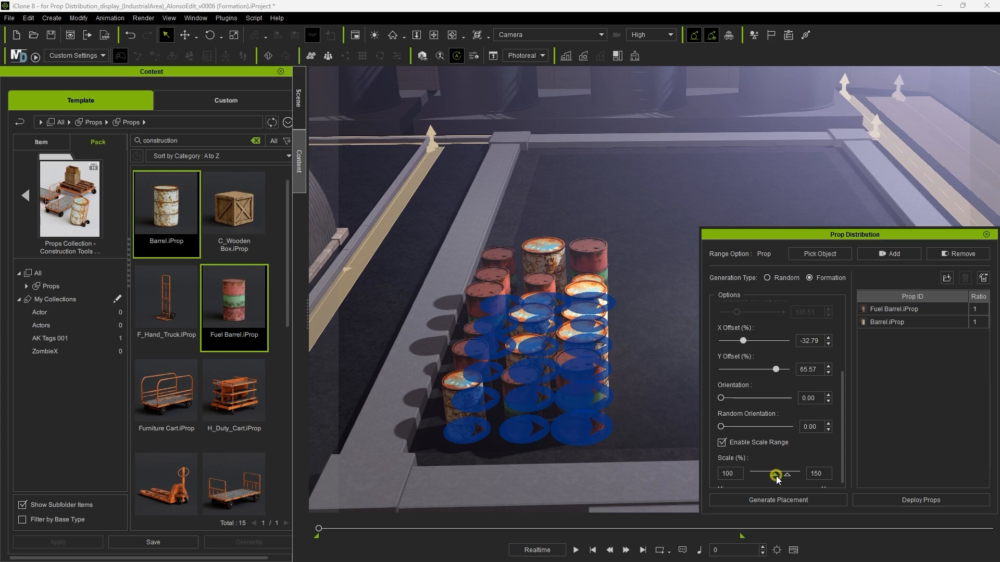
left_click_drag(775, 474, 793, 478)
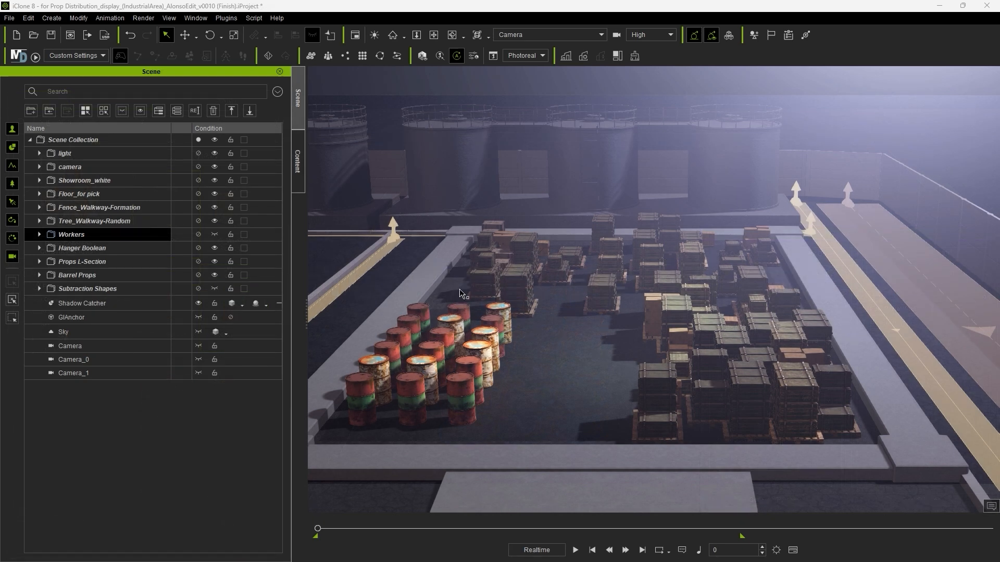
Preview the animation with the Workers folder visible, hide the folder again and return to the first frame
left_click(215, 234)
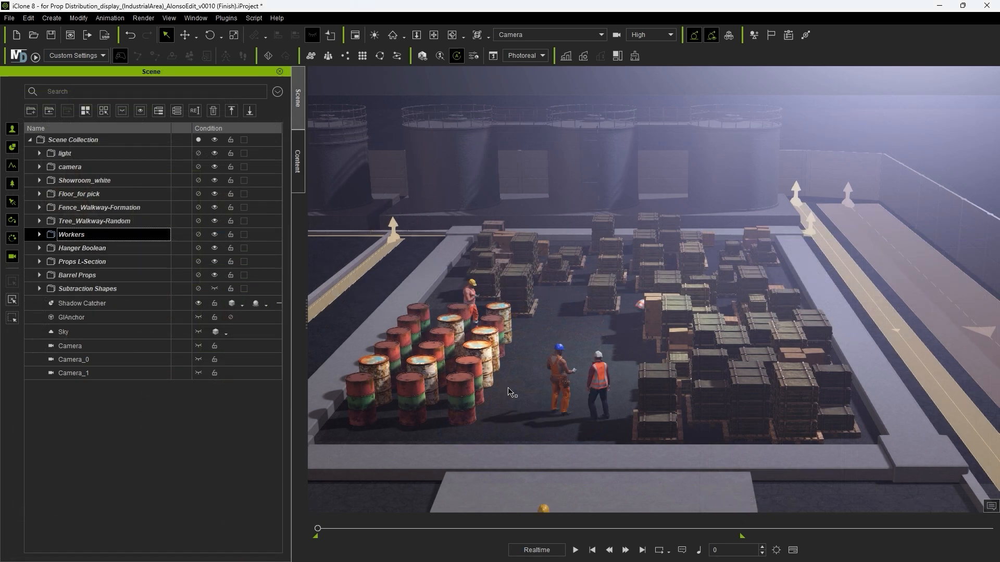
left_click(575, 550)
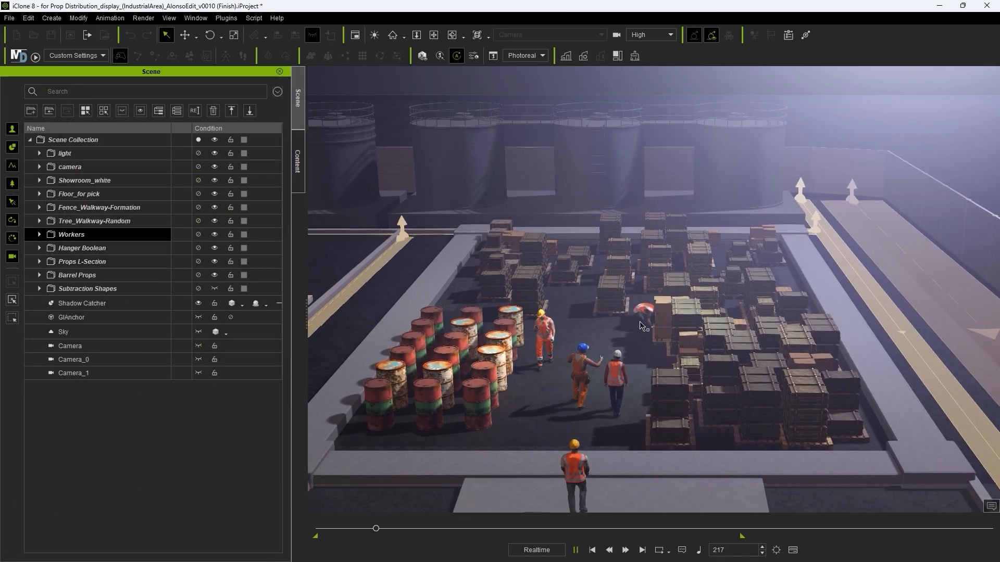
left_click(575, 550)
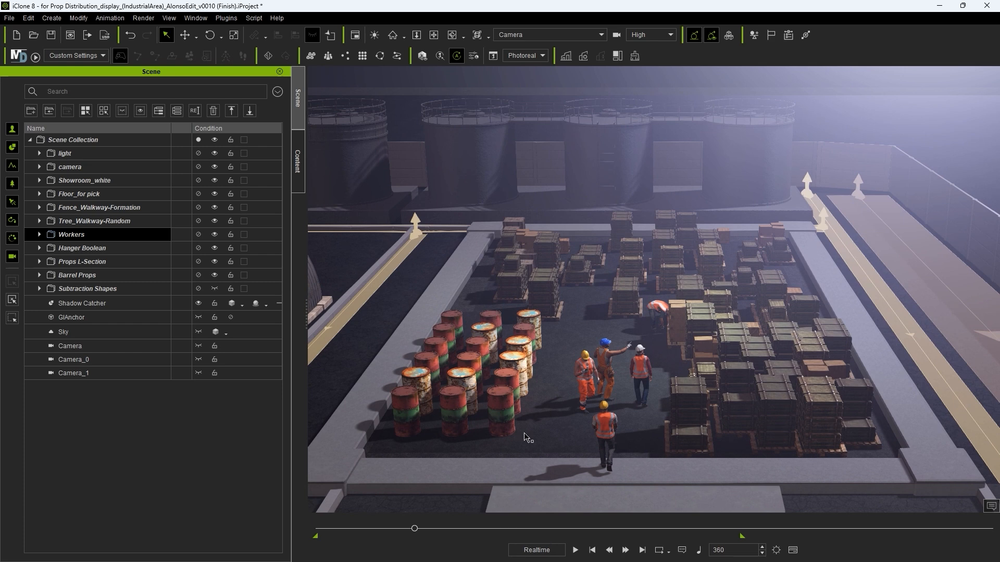
left_click(214, 235)
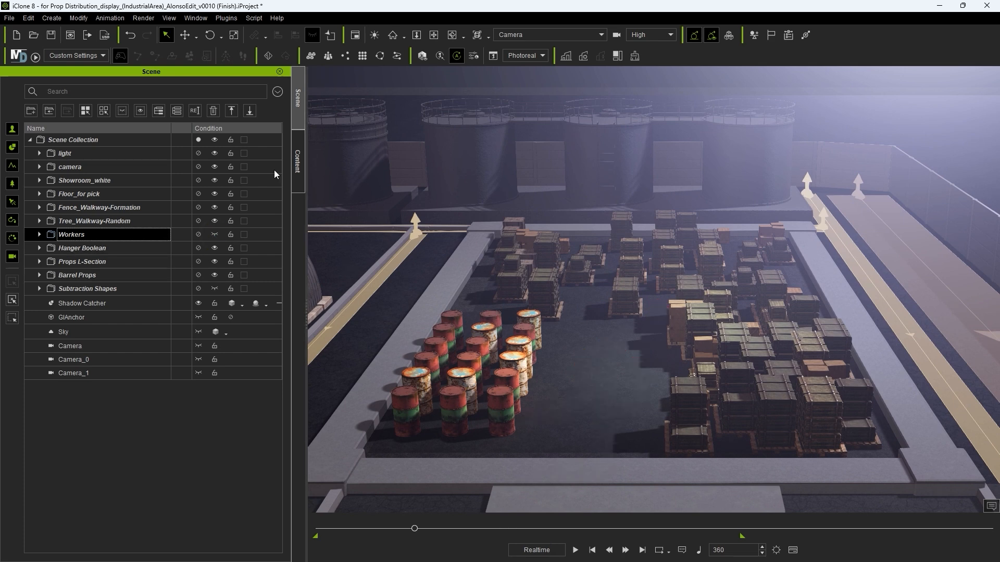
left_click(592, 550)
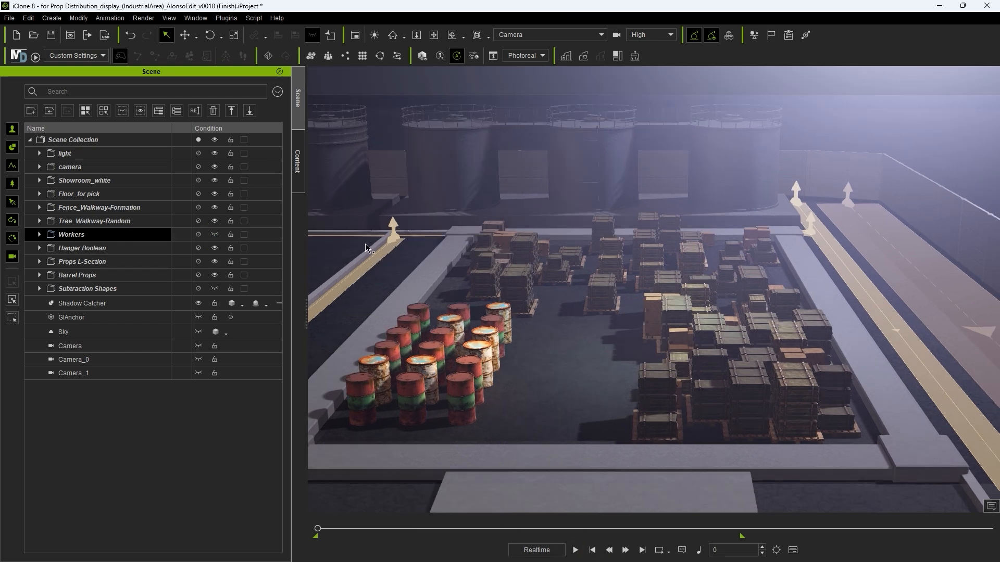
Start generating a NavMesh with the Volume range and create its bounding volume
left_click(52, 18)
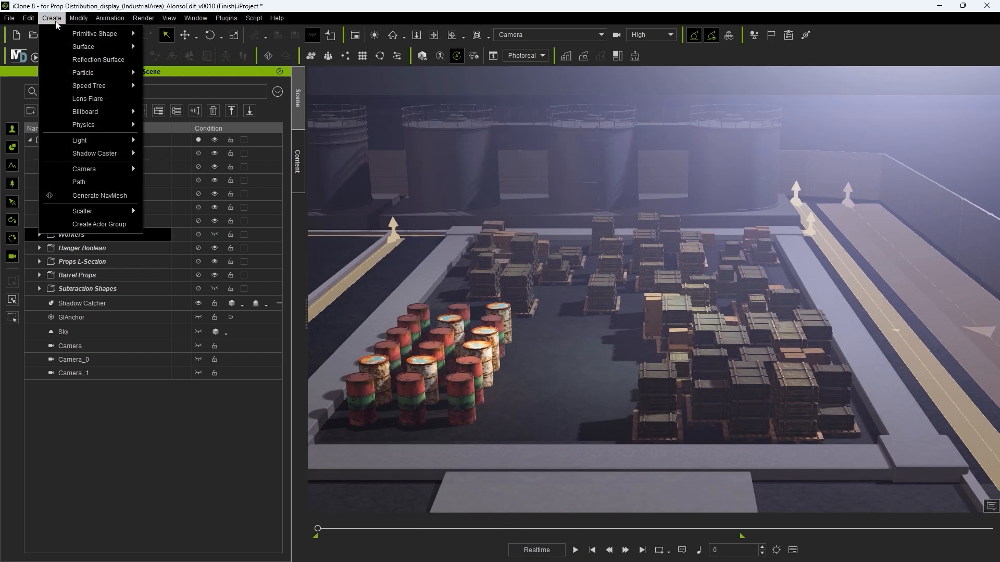
left_click(96, 198)
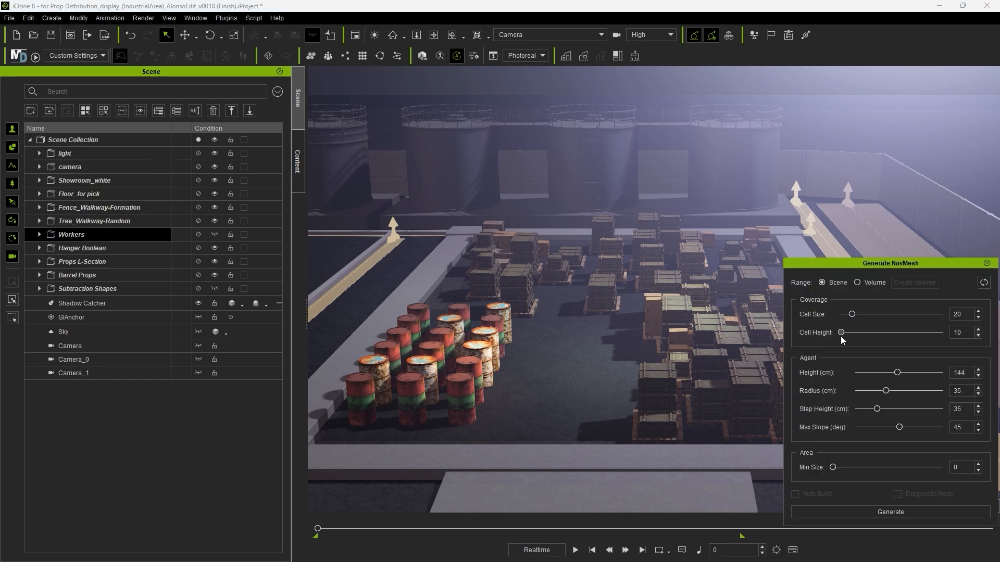
left_click(857, 282)
left_click(893, 283)
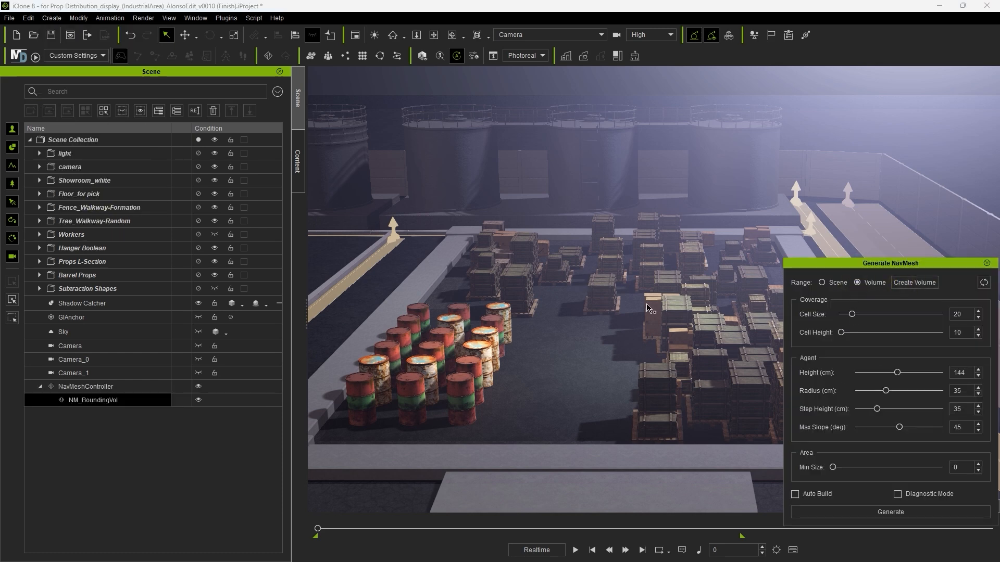
Move the NavMesh bounding volume onto the walled storage floor and scale it to enclose the barrels and crates
scroll(528, 293, "down", 4)
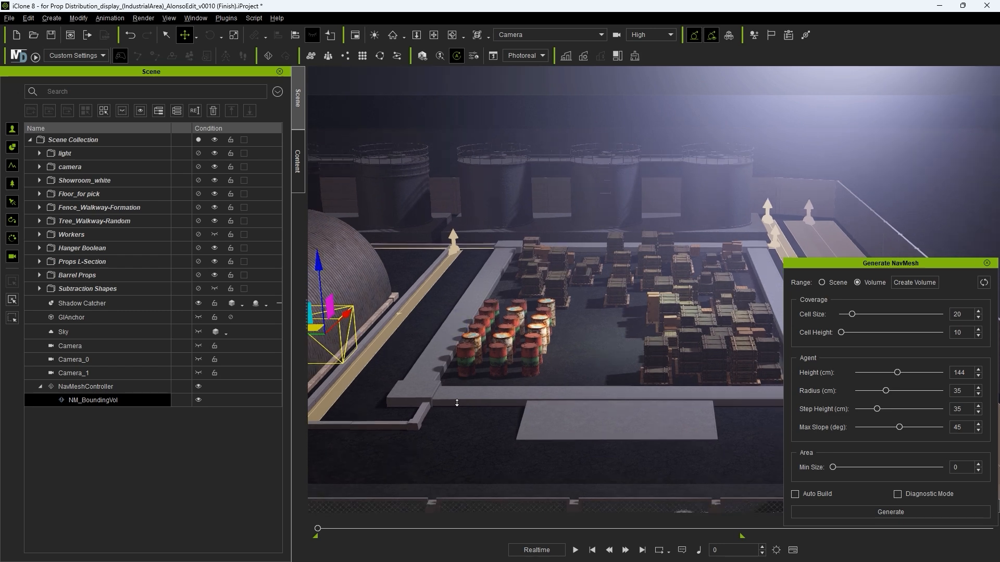
left_click_drag(323, 327, 616, 300)
scroll(614, 311, "up", 3)
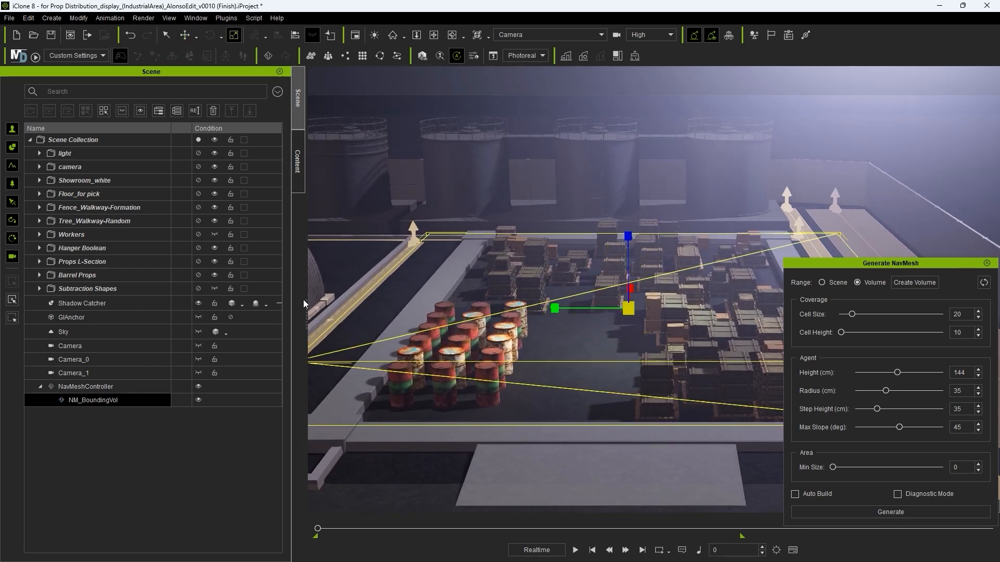
Generate the NavMesh inside the volume and refine it with Auto Build, an agent Radius of 16 cm and a larger area Min Size
left_click(908, 515)
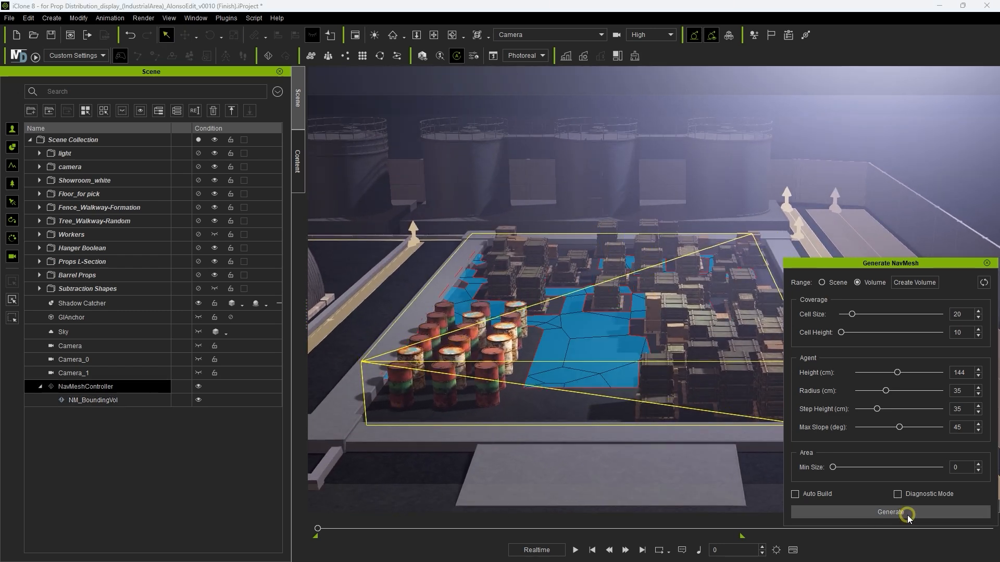
left_click(794, 495)
left_click_drag(885, 390, 867, 392)
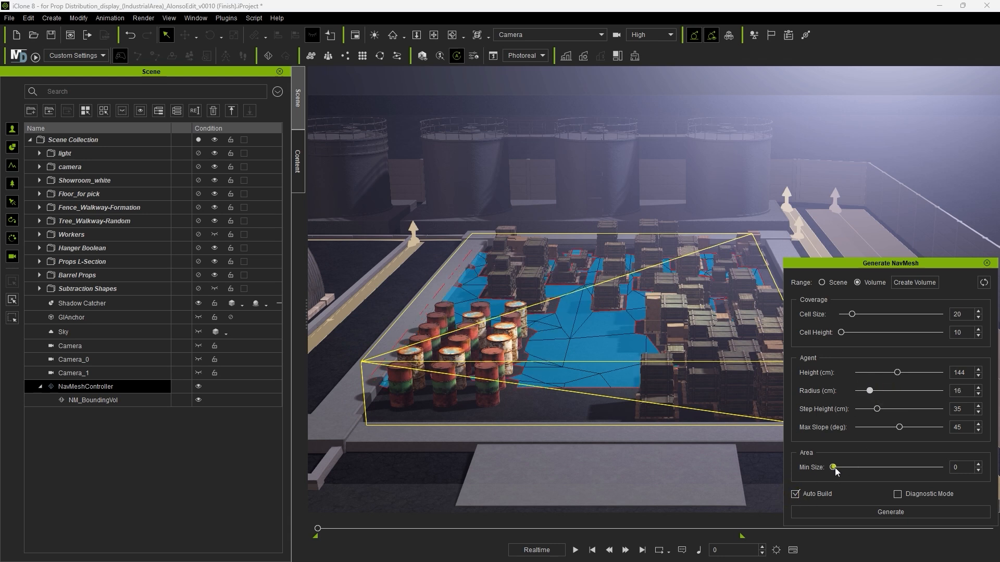
left_click_drag(833, 468, 873, 467)
left_click(986, 262)
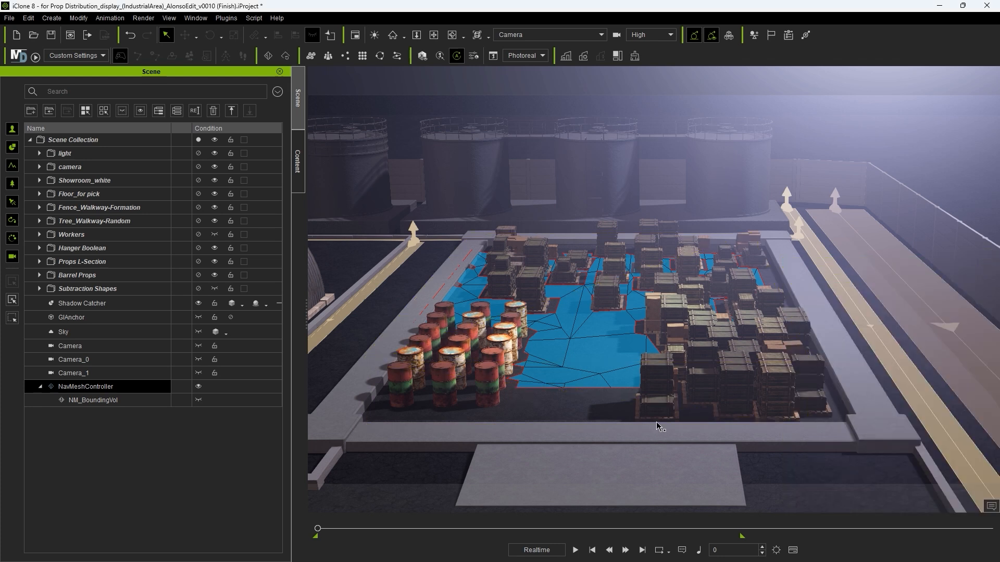
Create a NavMesh barrier volume and fit it over the open floor between barrels and crates, scaled to about X 203 and Y 302
left_click(195, 18)
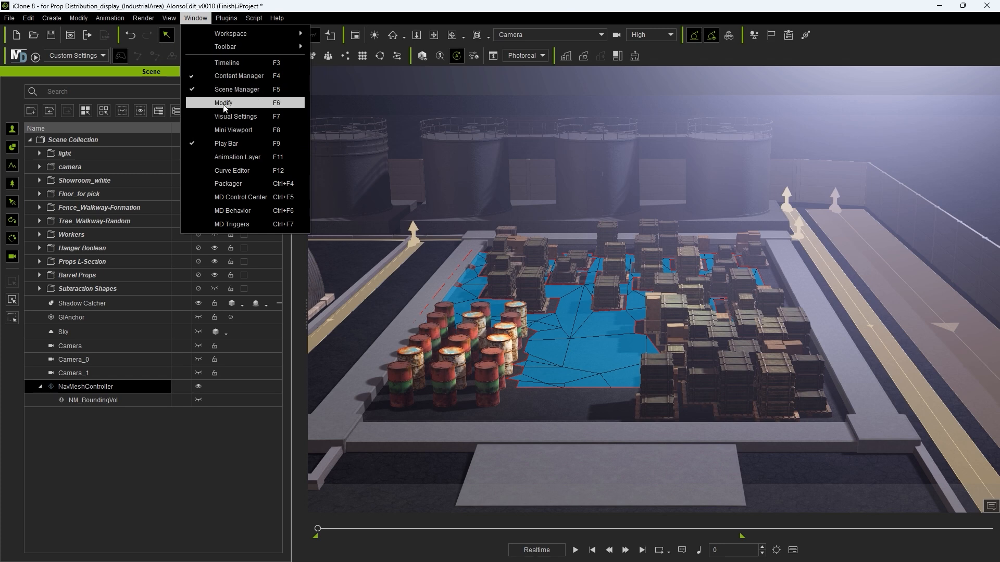
left_click(247, 103)
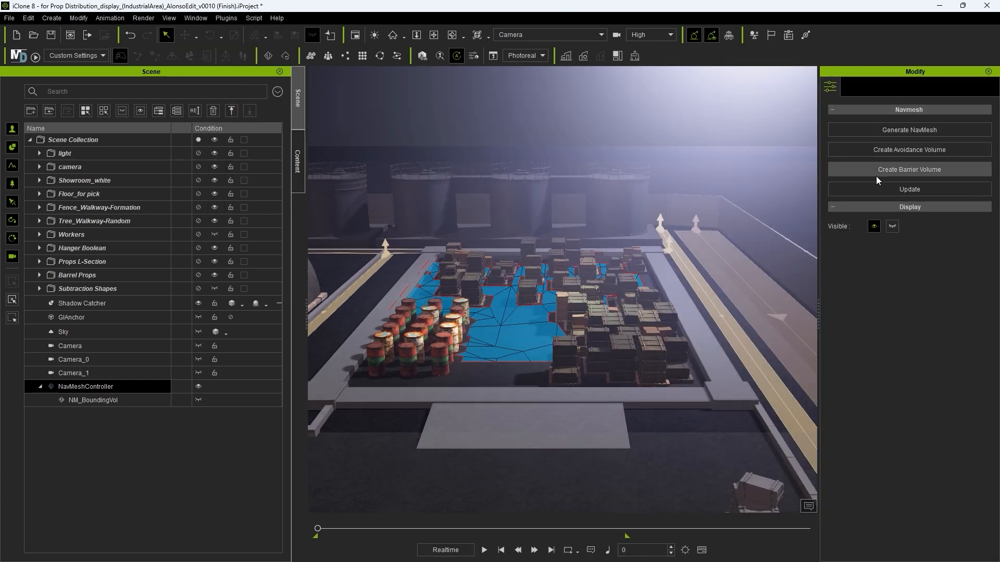
left_click(907, 171)
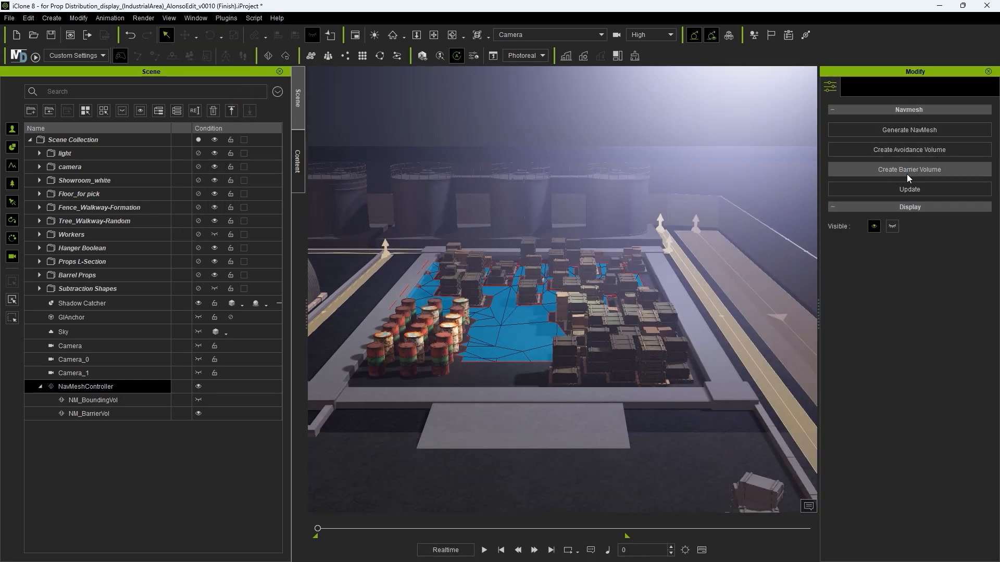
scroll(635, 297, "down", 3)
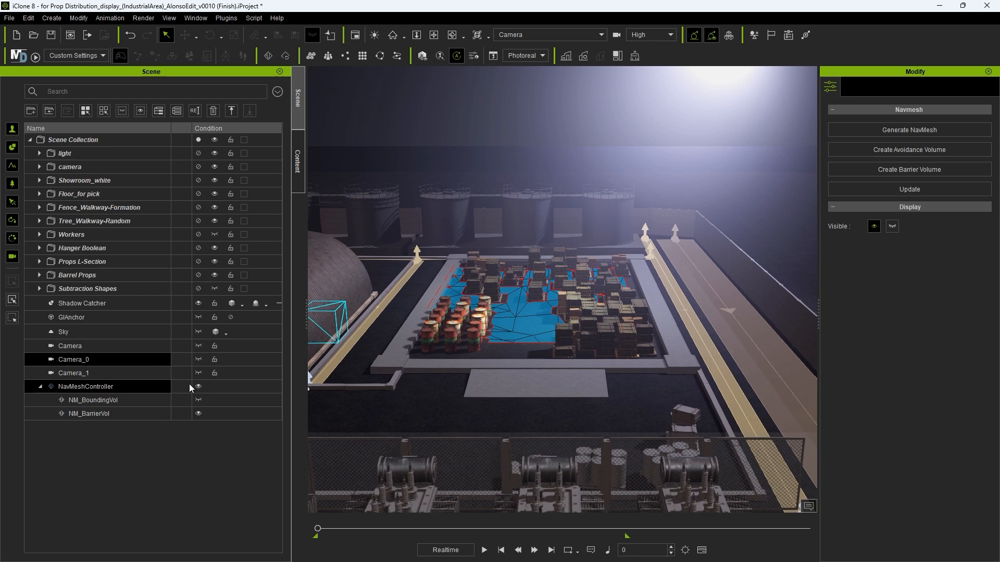
left_click(111, 414)
key("w")
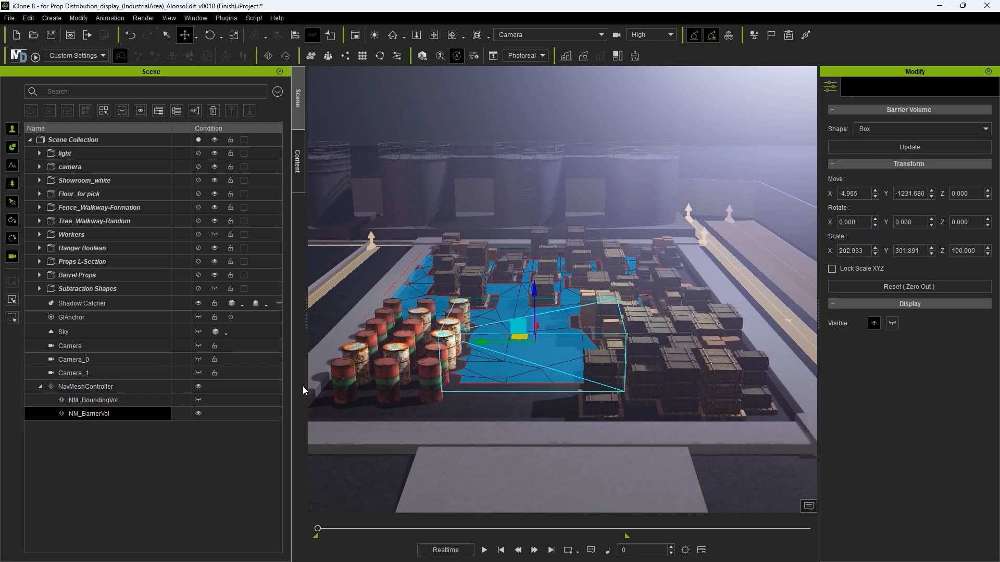
Update the NavMesh to exclude the barrier area and hide the barrier volume
left_click(85, 386)
left_click(896, 192)
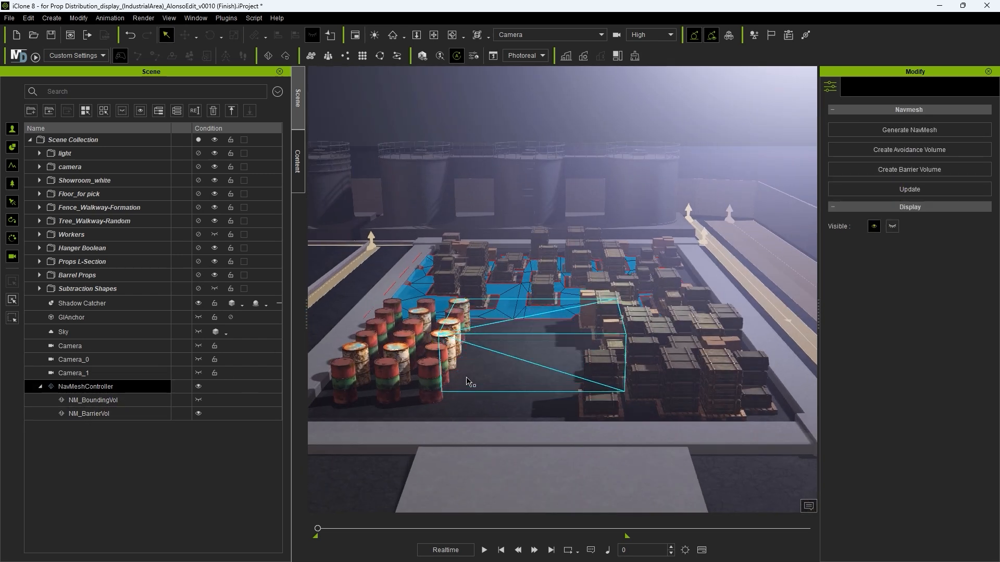
left_click(198, 414)
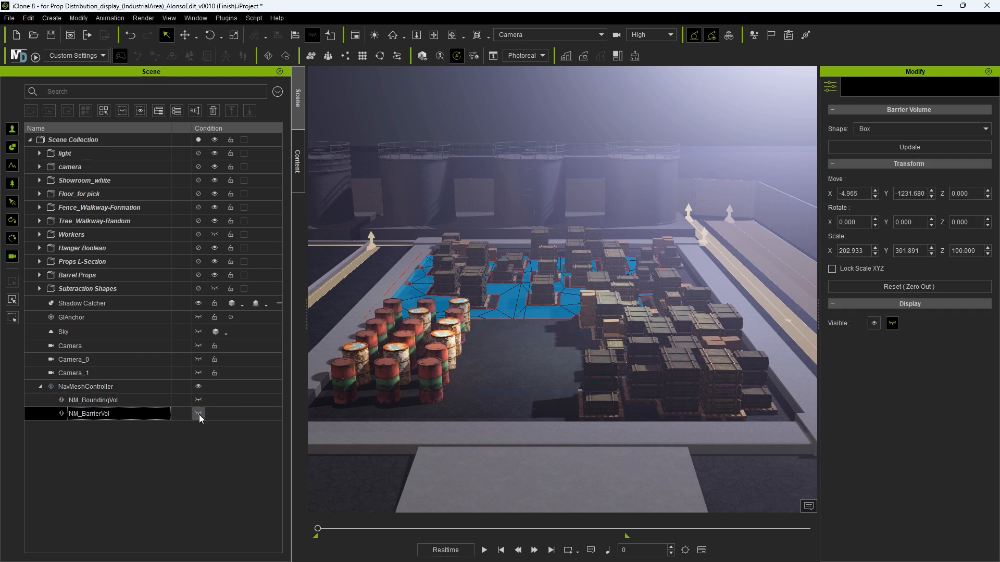
Start a new Prop Distribution and pick the NavMesh as its range
left_click(311, 56)
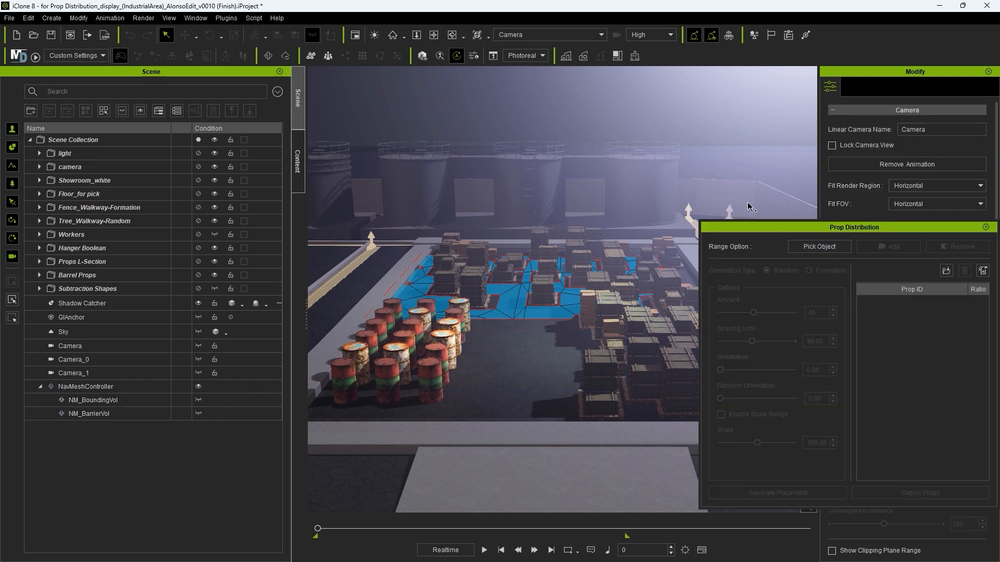
left_click(797, 247)
left_click(629, 300)
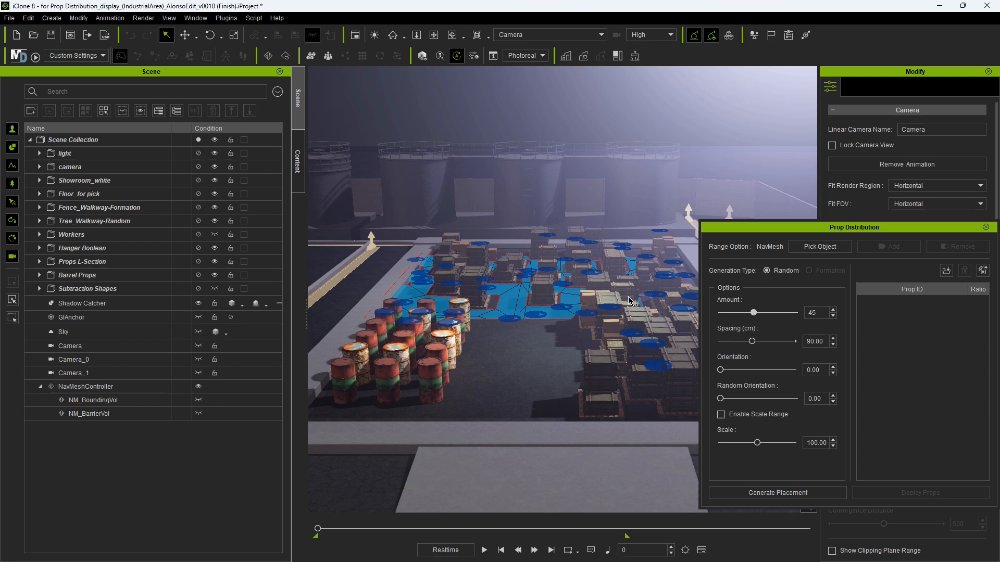
Load the set of clutter props, including Bags, Cardboard_Box, Glass_Debris, GroundCracks and Propane Tank, into the distribution list
left_click(946, 270)
left_click(403, 179)
left_click(738, 367, "shift")
key("Return")
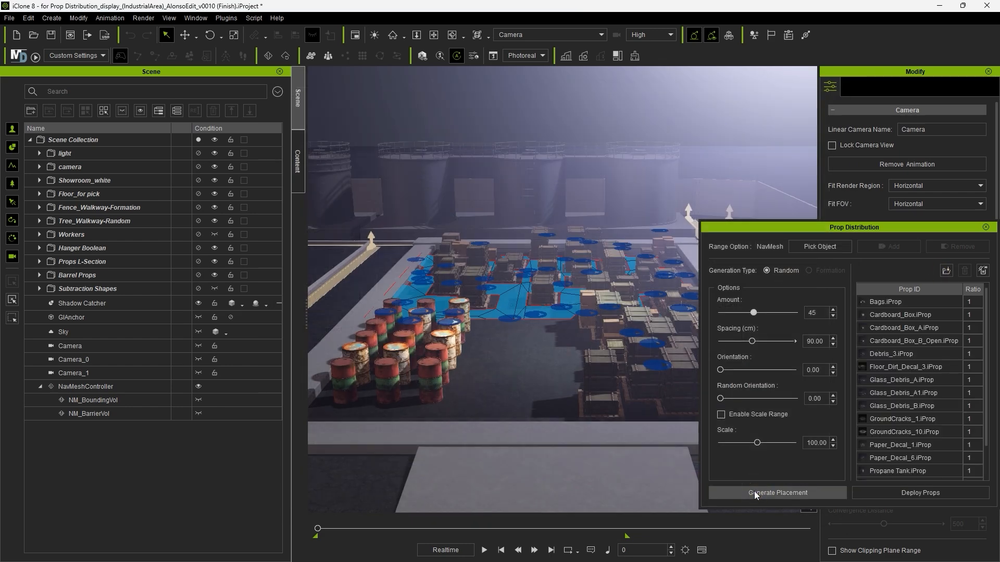
Deploy the clutter props randomly on the NavMesh with Scale 81.48, Amount 60 and Random Orientation 1.00
left_click_drag(757, 443, 750, 443)
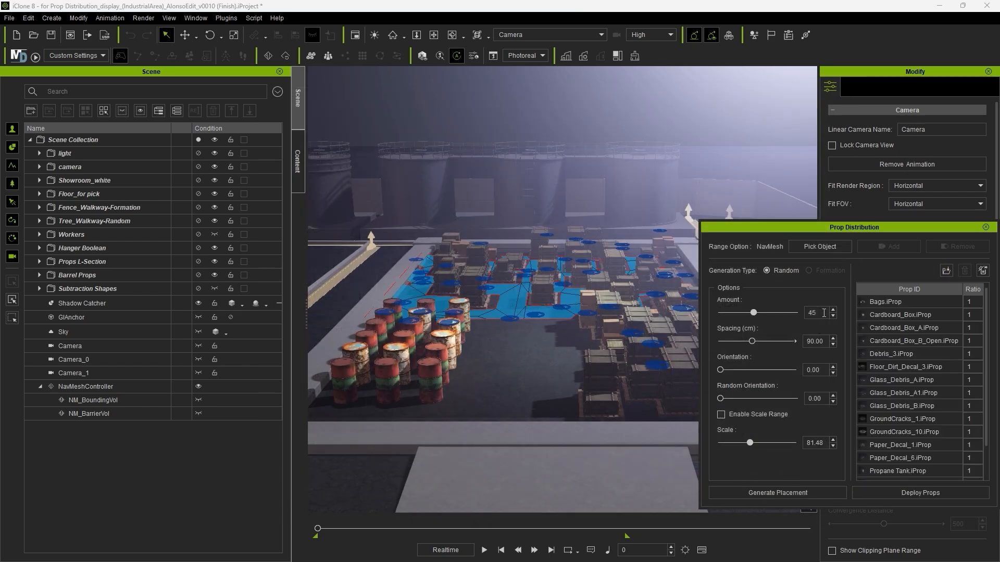
left_click_drag(824, 313, 783, 301)
type("60")
left_click_drag(721, 399, 833, 418)
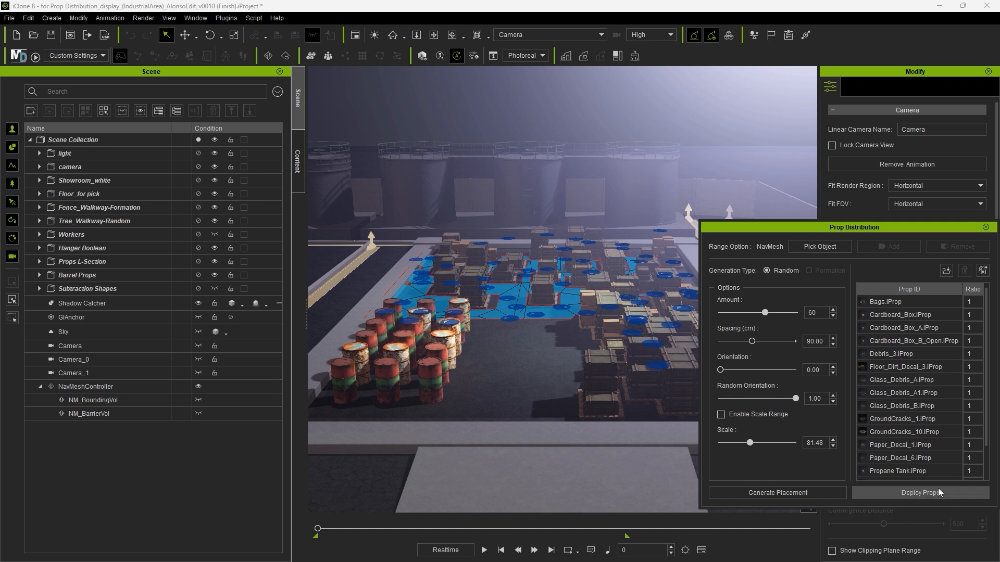
left_click(892, 497)
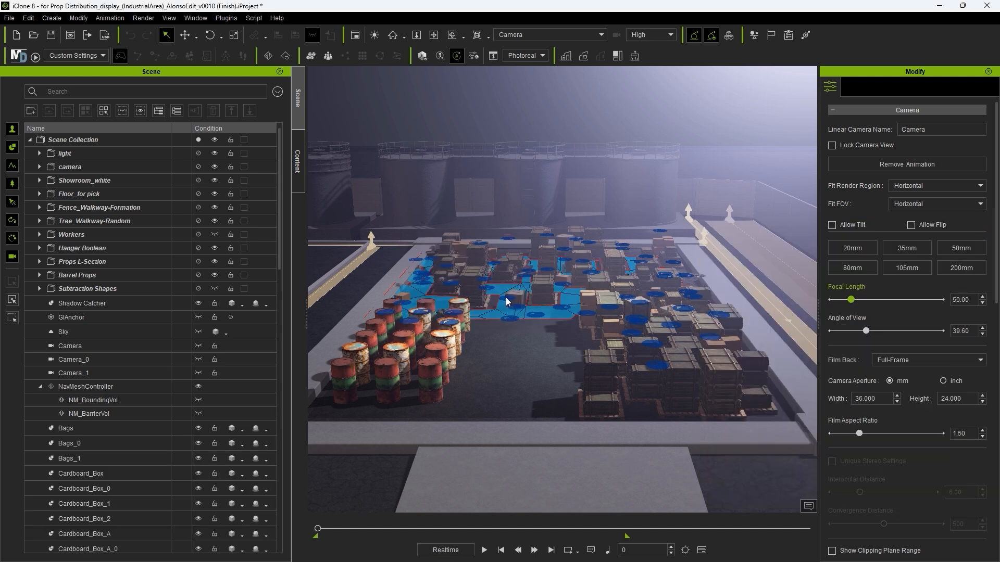
Show the Workers folder and play the animation to review the scattered props around the workers
left_click(214, 235)
left_click(483, 551)
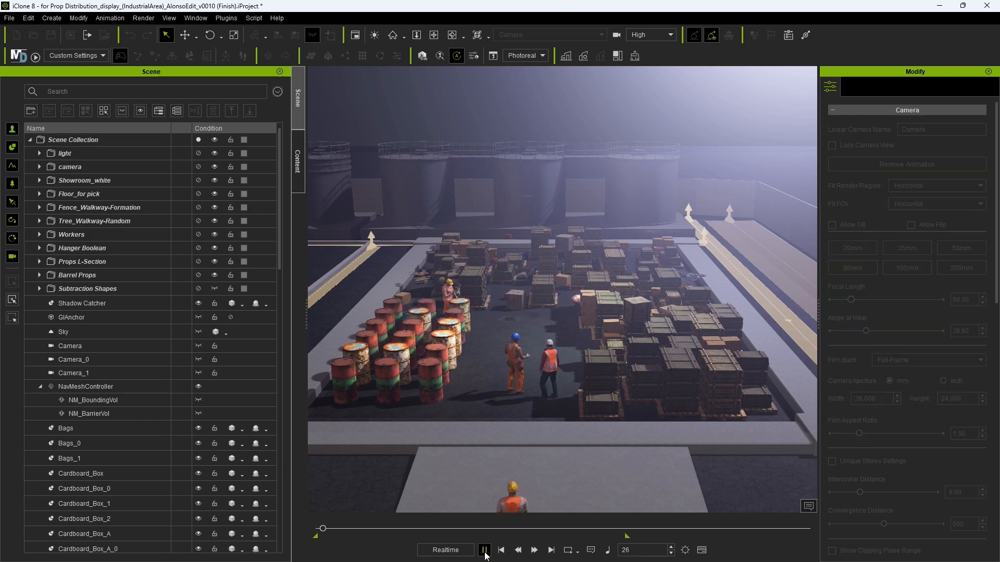
left_click(484, 550)
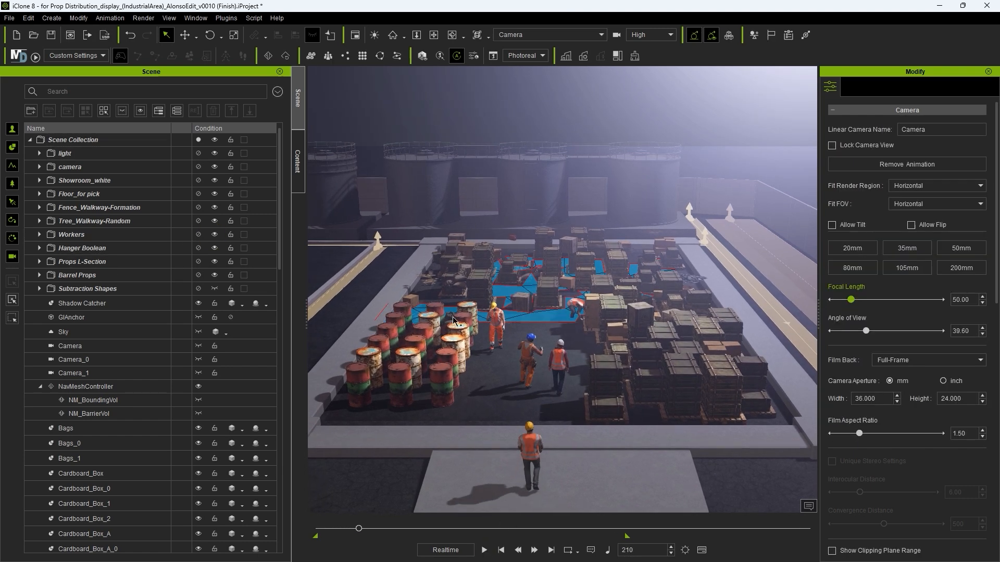
key("space")
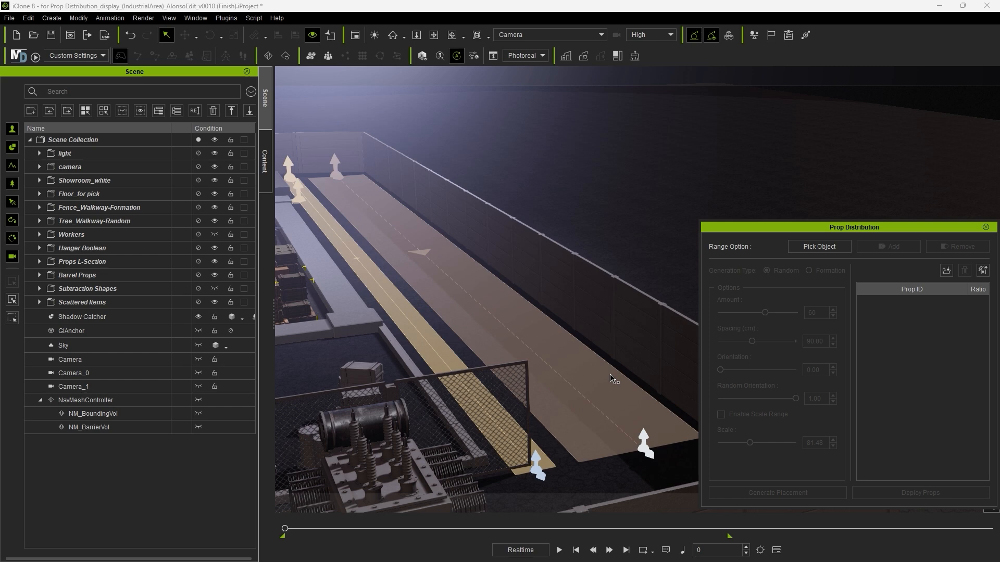
Pick the wide path beside the outer fence as the Prop Distribution range
left_click(813, 250)
left_click(493, 314)
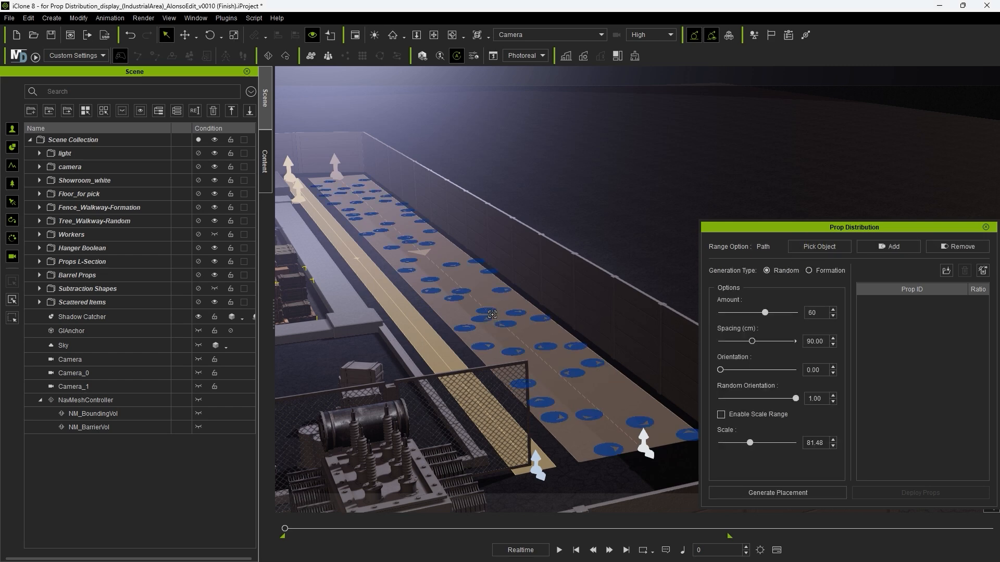
Load the six tree props, Tree_1_Green through Tree_3_Orange, into the distribution list
left_click(946, 270)
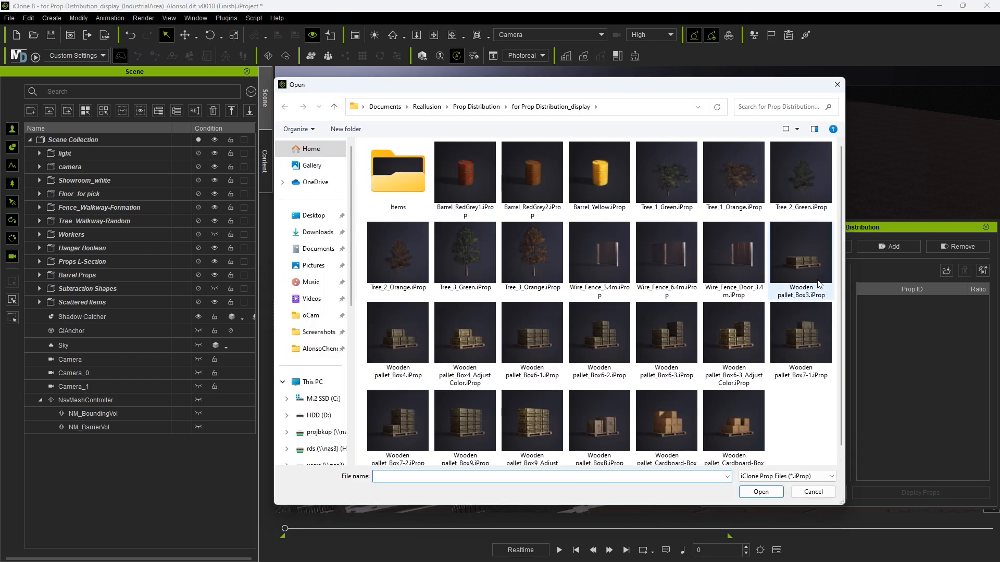
left_click(676, 193)
left_click(533, 262, "shift")
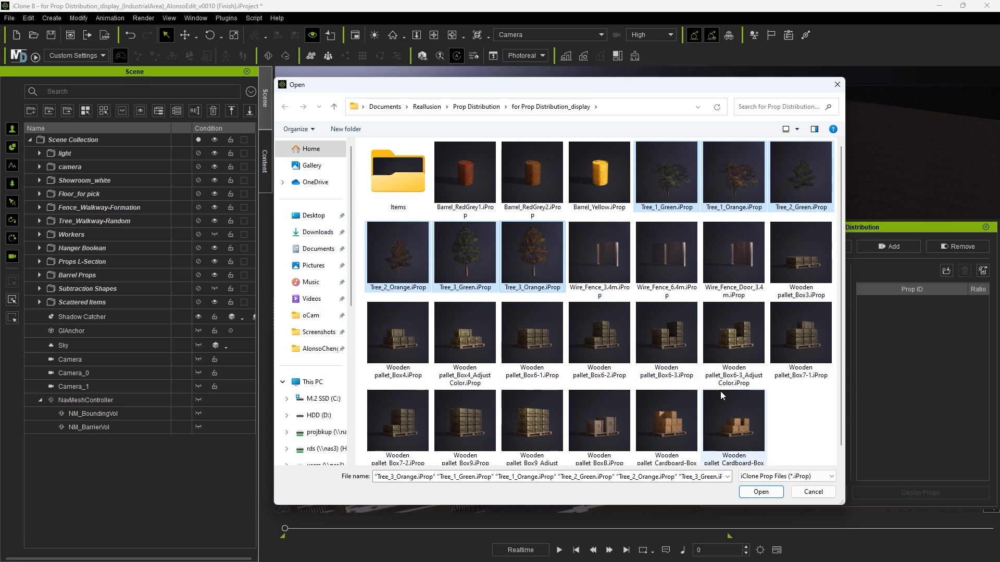
left_click(762, 492)
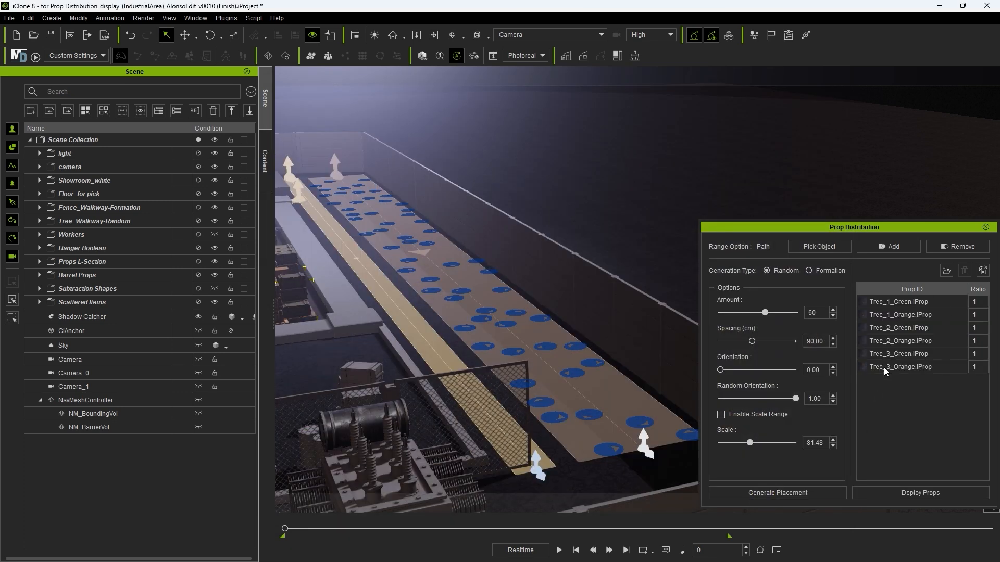
Set the random tree placement's Amount to 56 and deploy the trees along the wide path
mouse_move(795, 399)
left_mouse_down()
mouse_move(729, 399)
mouse_move(808, 407)
left_mouse_up()
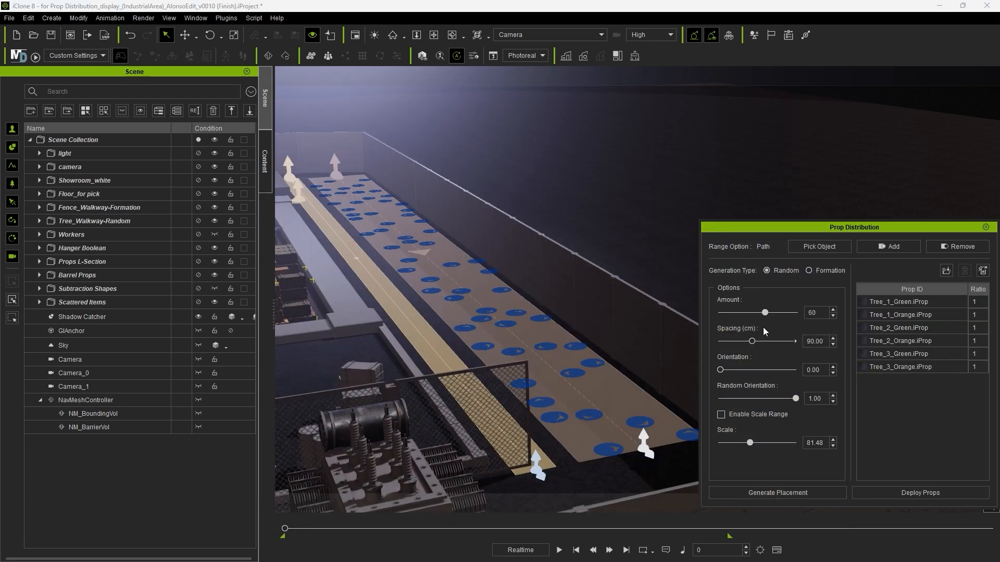
left_click_drag(765, 313, 762, 313)
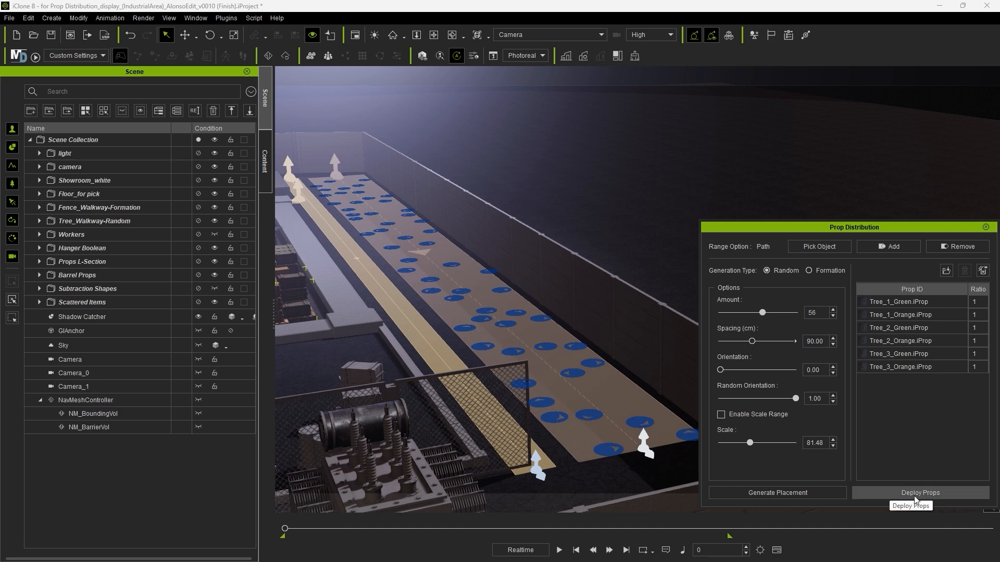
left_click(906, 493)
middle_click_drag(558, 376, 618, 407)
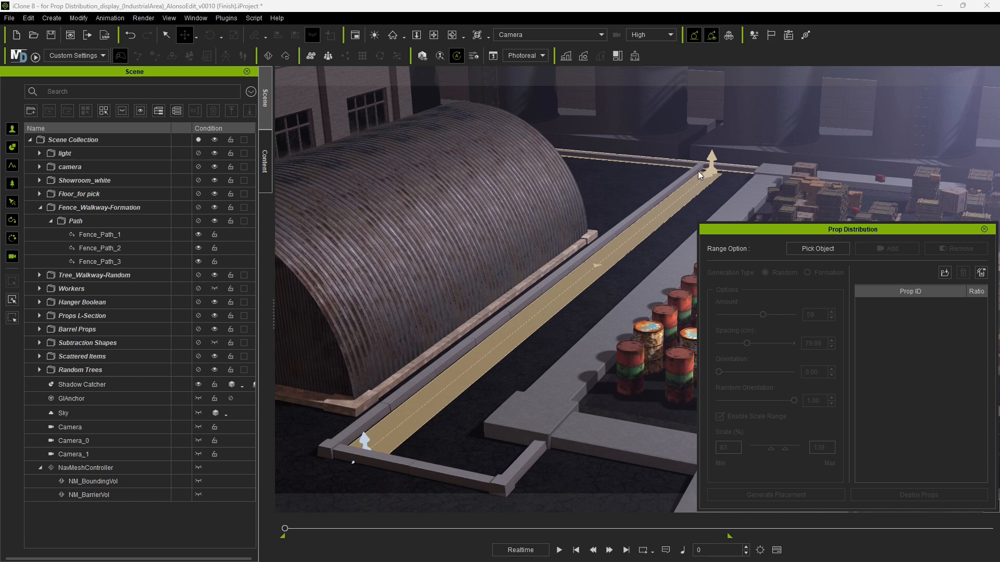
Pick the path running beside the hangar as the distribution range and use Formation generation
left_click(817, 248)
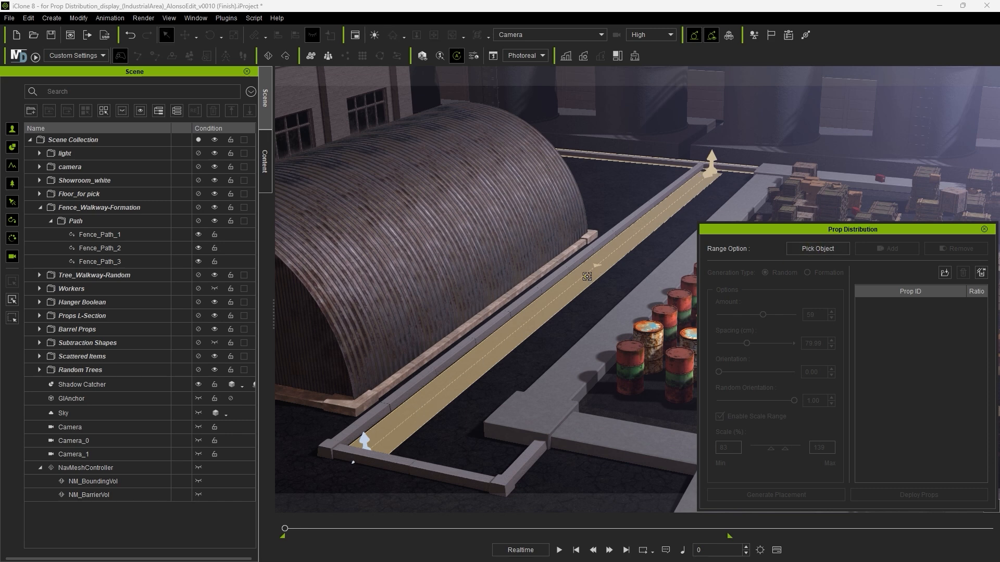
left_click(586, 282)
left_click(807, 274)
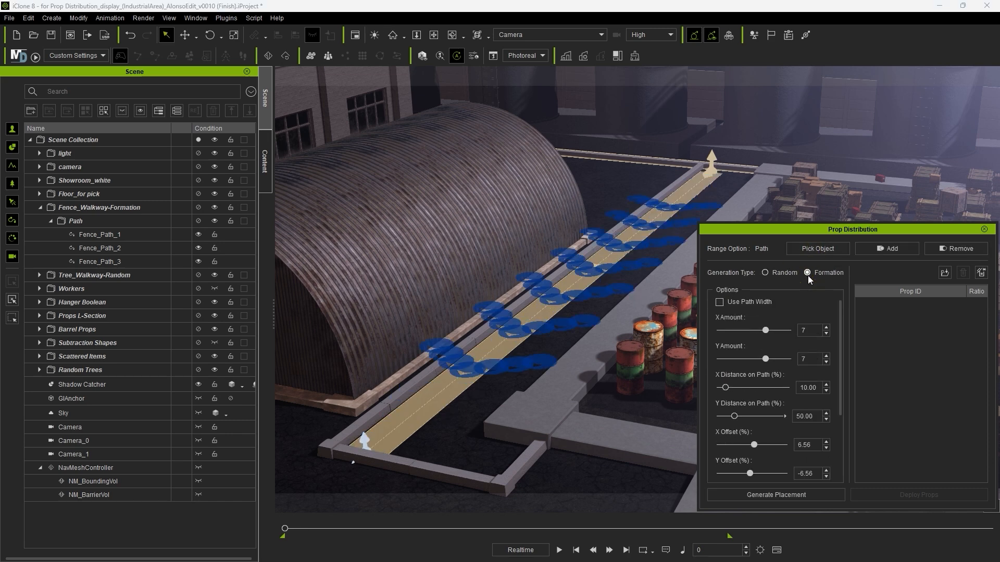
Load the Wire_Fence_3.4m and Wire_Fence_Door_3.4m props into the distribution list
left_click(945, 273)
left_click(734, 291)
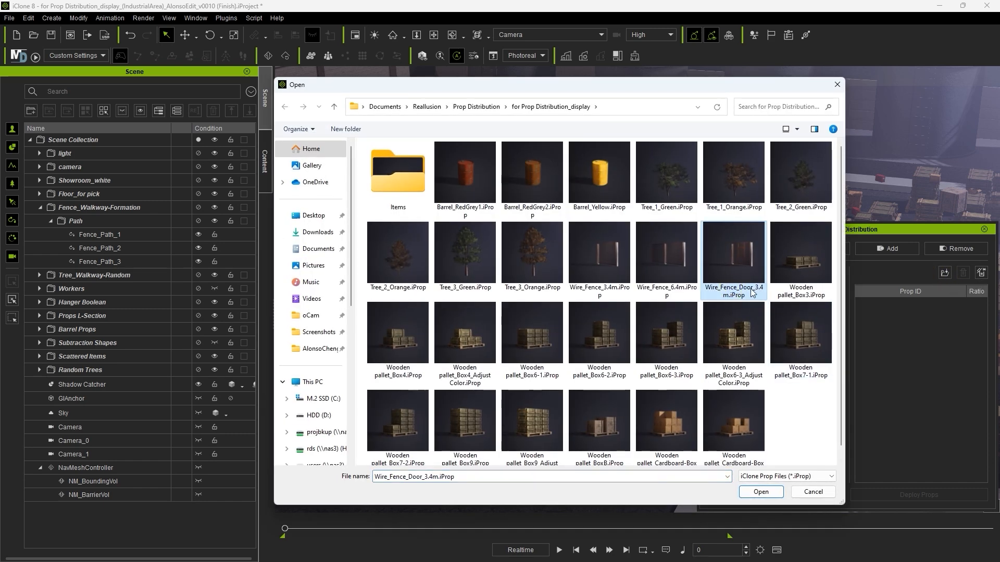
left_click(605, 290, "ctrl")
left_click(763, 492)
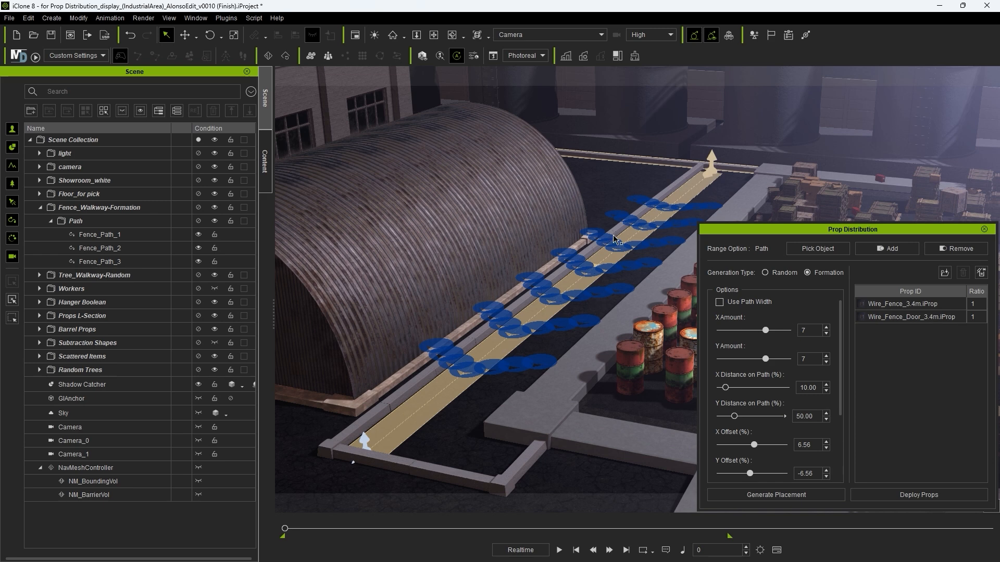
Deploy the fence props in formation with Use Path Width enabled, X Amount 8 and Y Amount 1
left_click(719, 302)
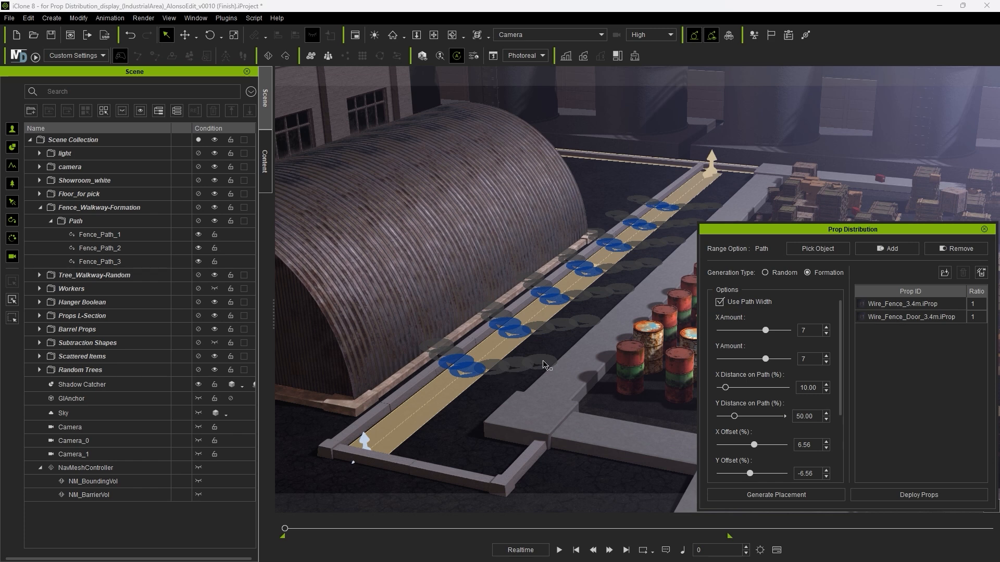
left_click(826, 328)
left_click(825, 361)
left_click(825, 362)
left_click(825, 362)
left_click(825, 362)
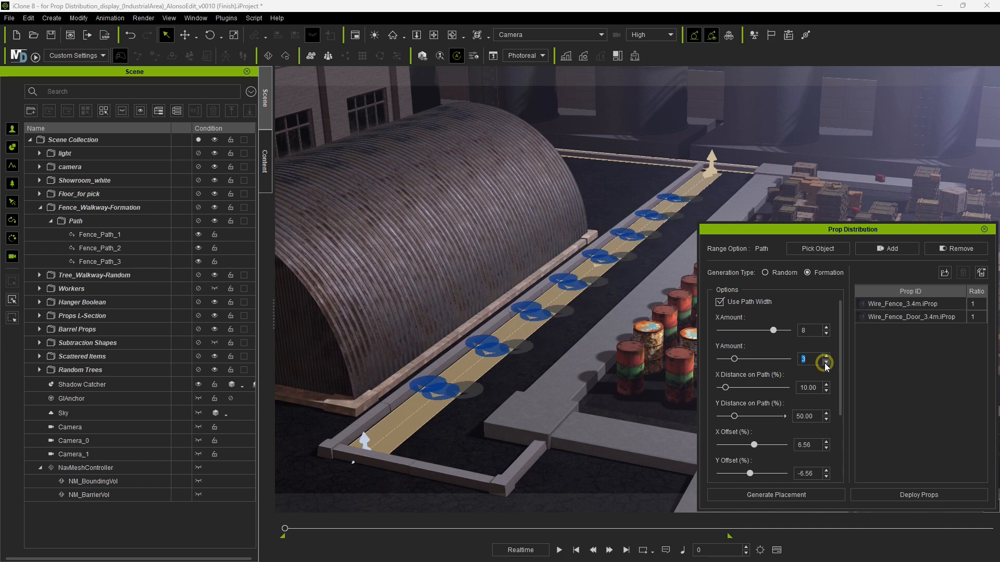
left_click(824, 363)
left_click(825, 363)
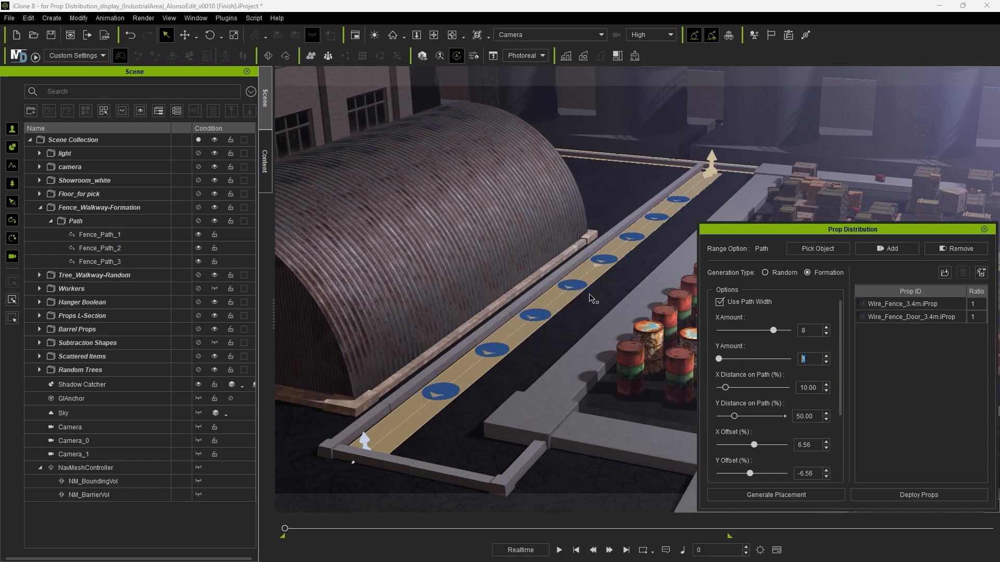
left_click(650, 213)
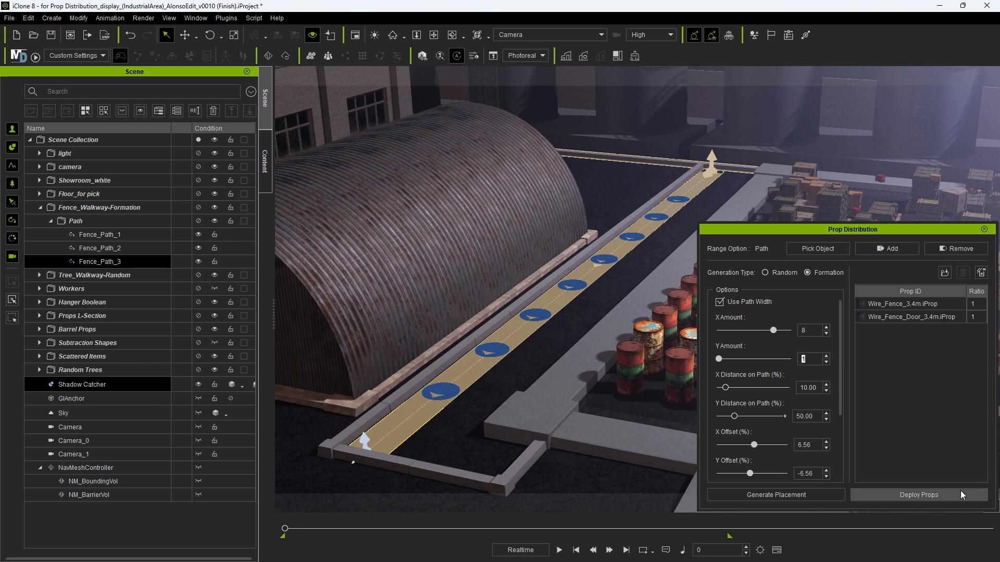
left_click(897, 499)
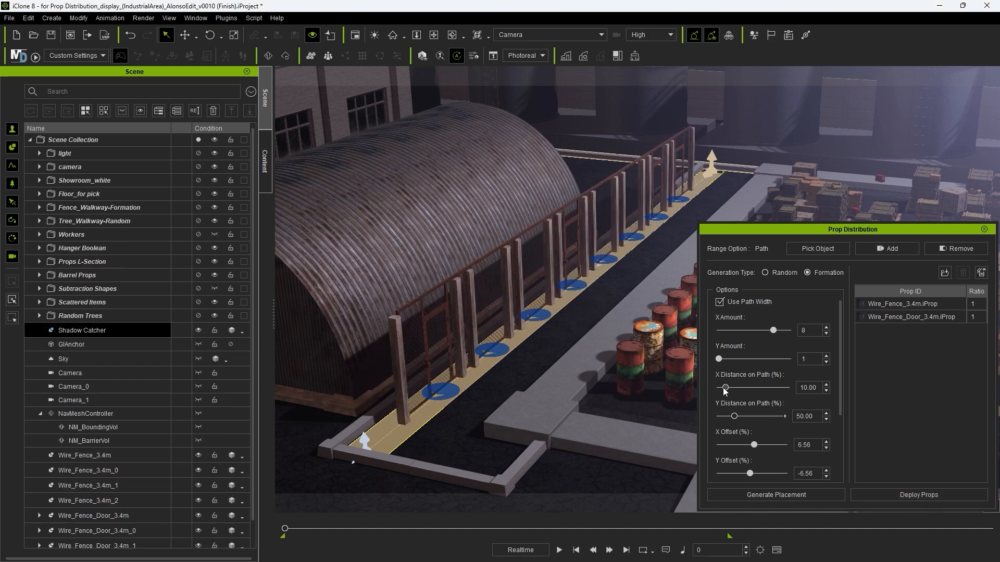
Try X Distance on Path values of 35.71 and 9.52 and an X Offset of 72.13 for the hangar-side fence
left_click_drag(725, 389, 744, 389)
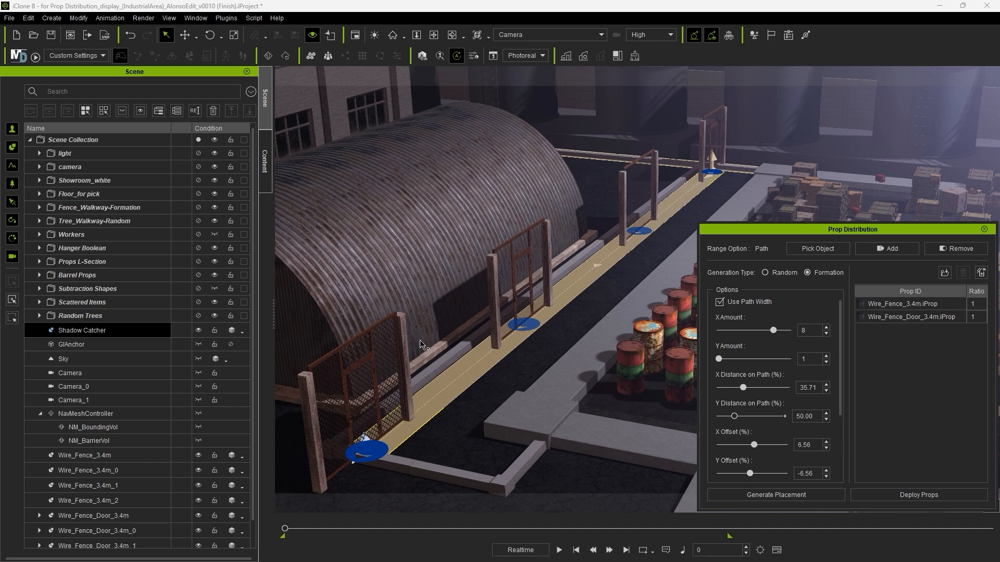
left_click_drag(743, 388, 726, 388)
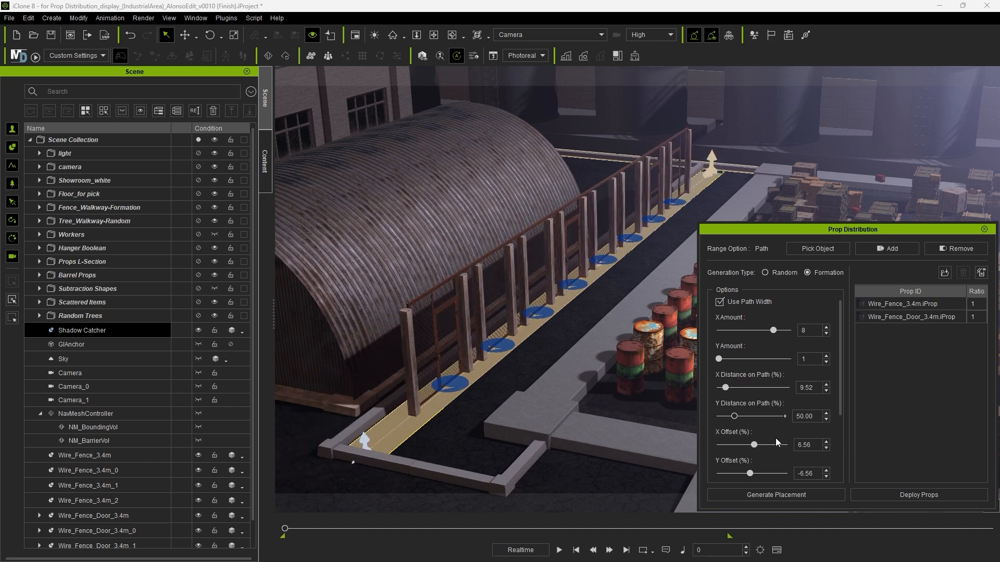
left_click_drag(754, 446, 774, 442)
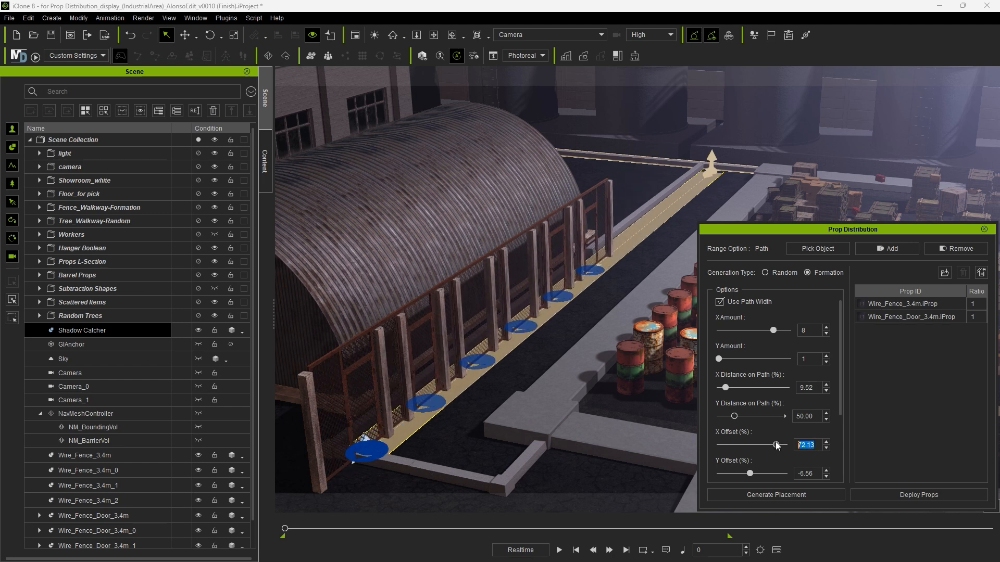
Set the hangar-side fence's X Offset to 0 and its X Distance on Path to 12.70
type("0")
key("Return")
left_click_drag(730, 386, 730, 387)
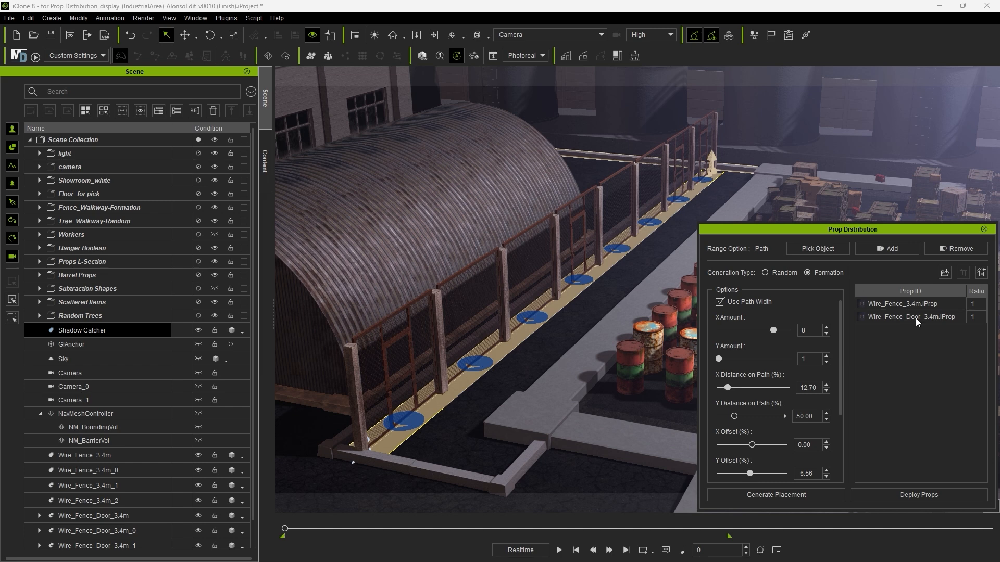
Set the Wire_Fence_3.4m ratio to 7 and redeploy the fence props along the hangar-side path
double_click(972, 303)
type("7")
left_click(891, 498)
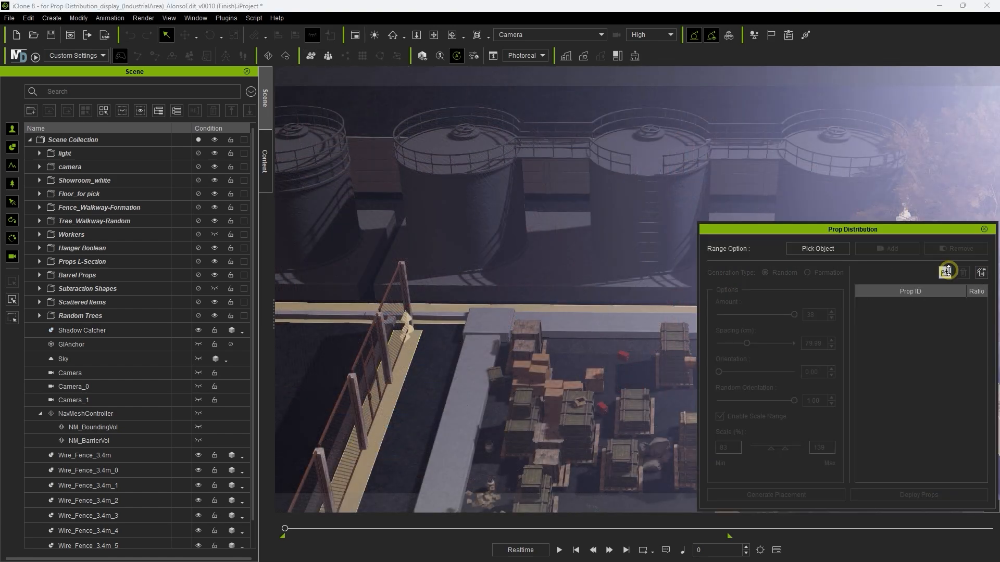
Load Wire_Fence_6.4m and Wire_Fence_Door_3.4m, and pick the path in front of the storage tanks as the range
left_click(945, 271)
left_click(736, 298)
left_click(672, 289, "ctrl")
left_click(761, 492)
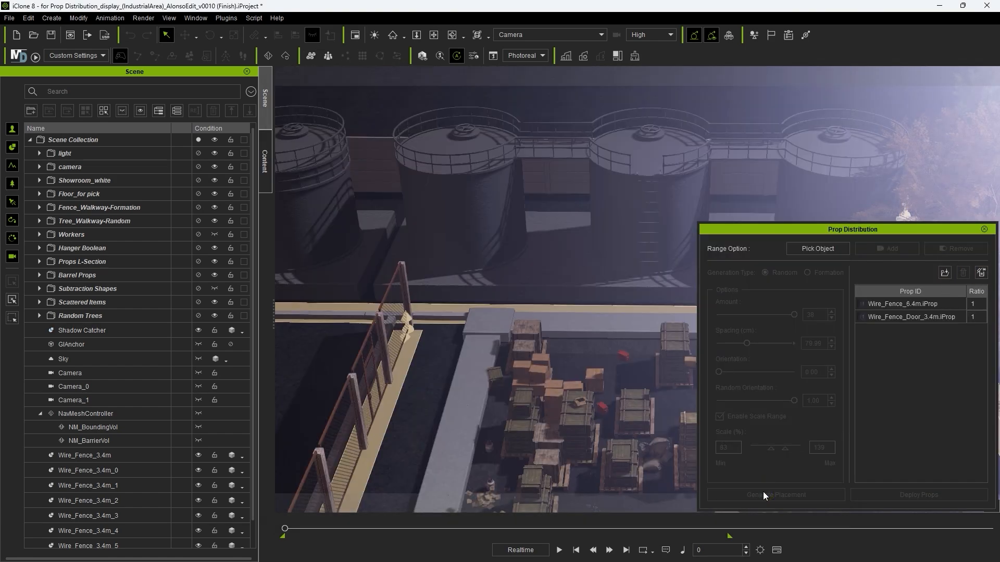
left_click(817, 248)
left_click(442, 308)
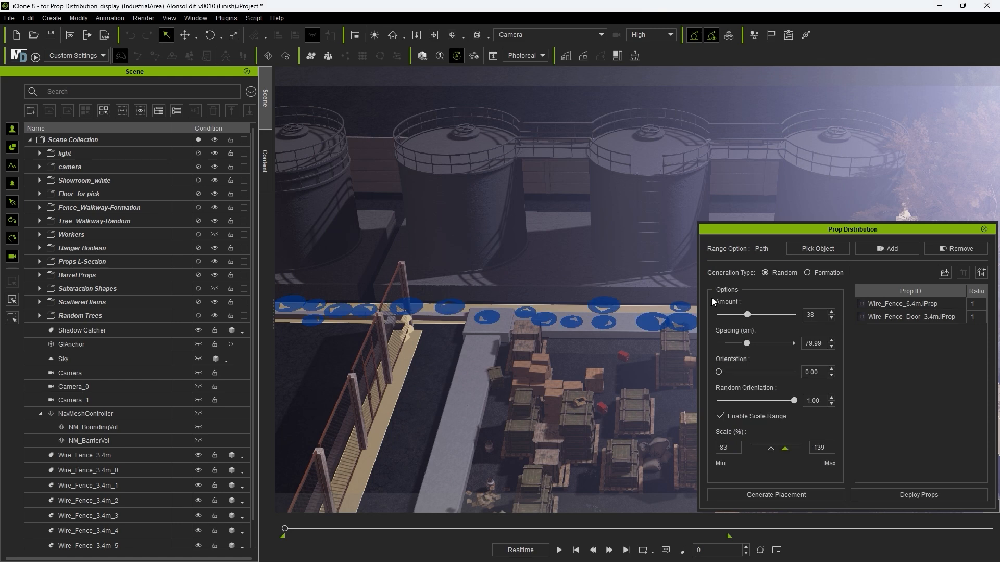
Deploy the fences before the tanks in Formation with X Amount 10 and X Distance on Path 7.94
double_click(826, 327)
left_click_drag(727, 388, 724, 388)
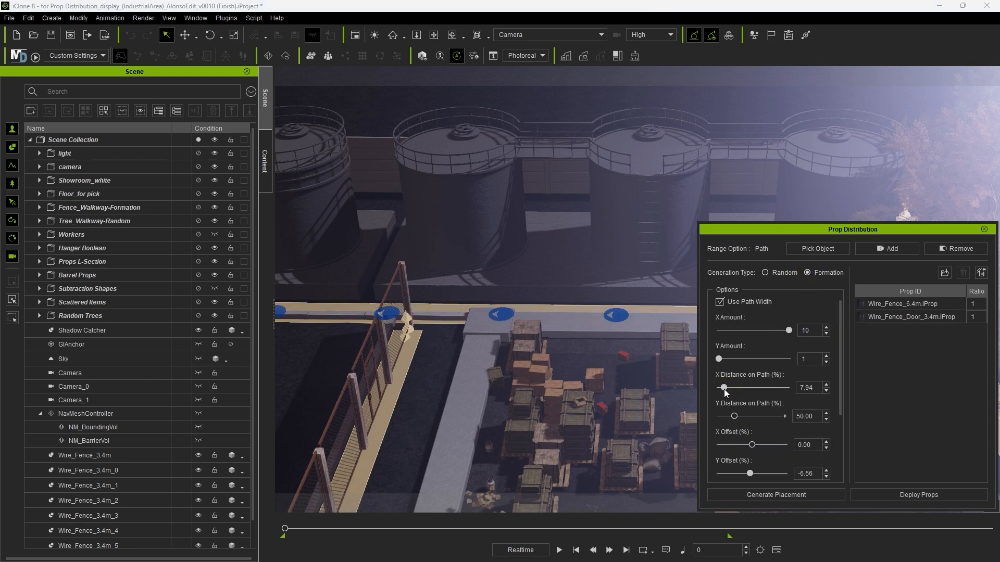
left_click(894, 494)
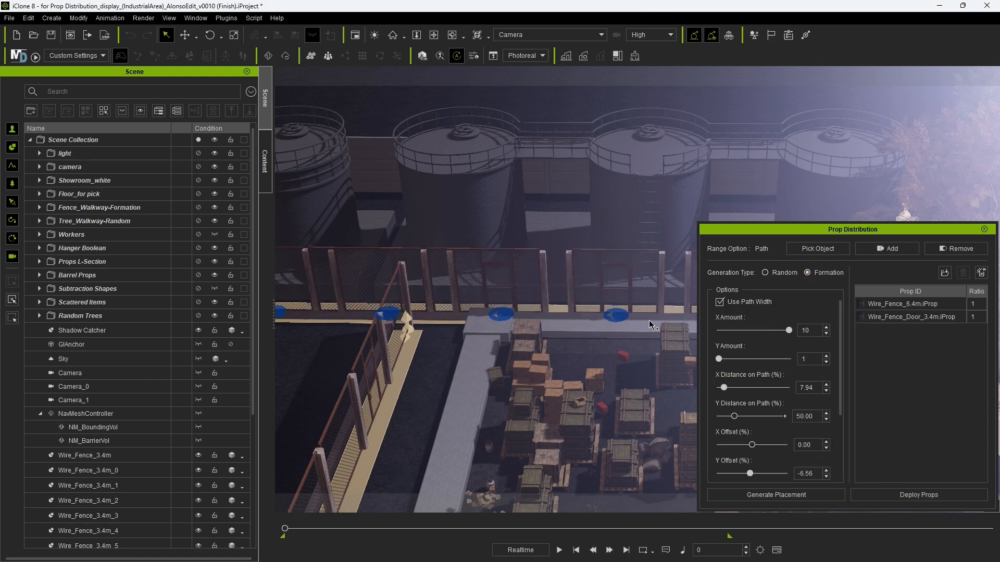
Set the X Distance on Path of the fence before the tanks to 11.90
scroll(652, 323, "down", 3)
middle_click_drag(615, 336, 470, 343)
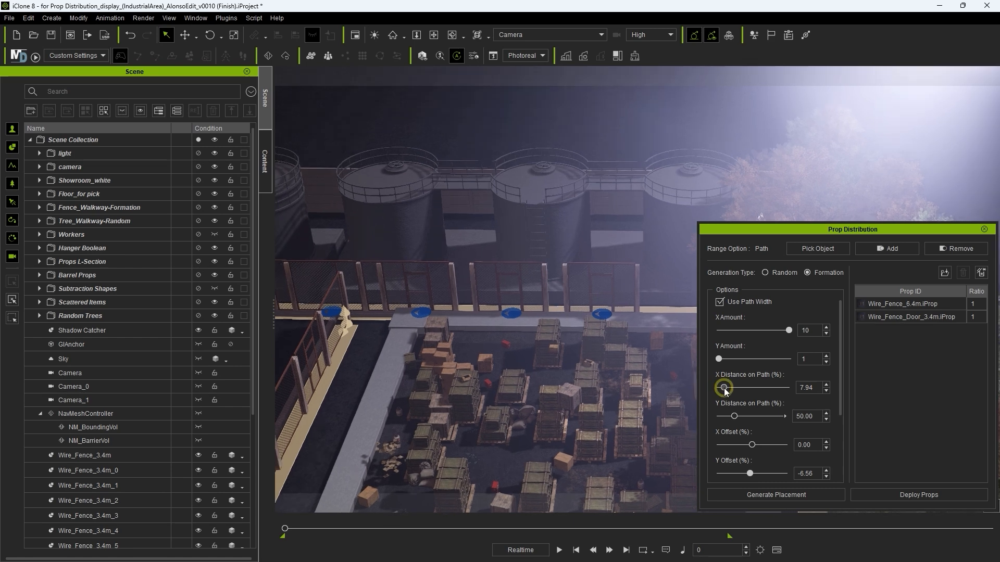
left_click_drag(723, 388, 728, 389)
middle_click_drag(549, 324, 570, 348)
scroll(572, 195, "up", 2)
right_click_drag(572, 195, 573, 182, "alt")
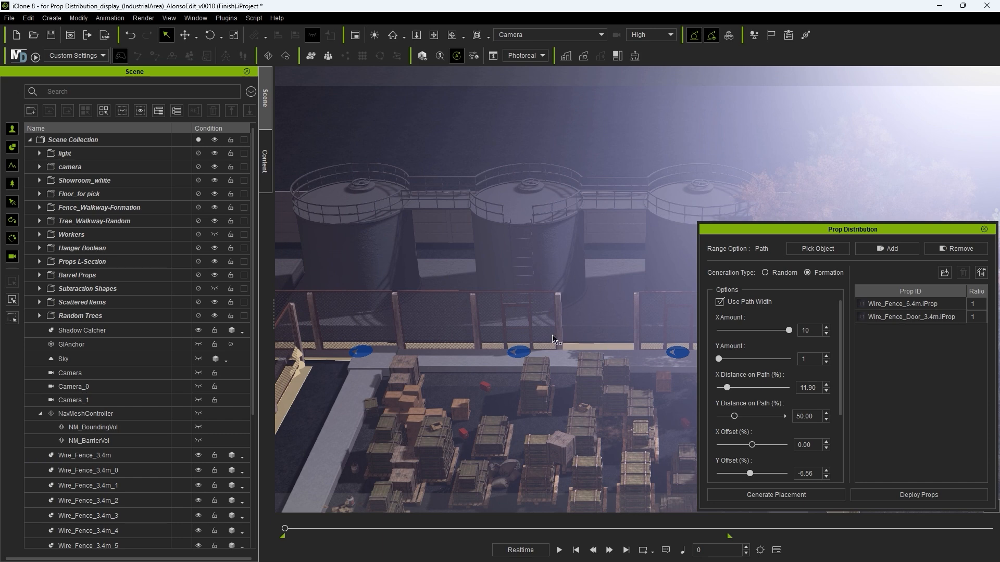
Replace Wire_Fence_6.4m with Wire_Fence_3.4m in the prop list and redeploy the fence before the tanks
left_click_drag(927, 303, 925, 317)
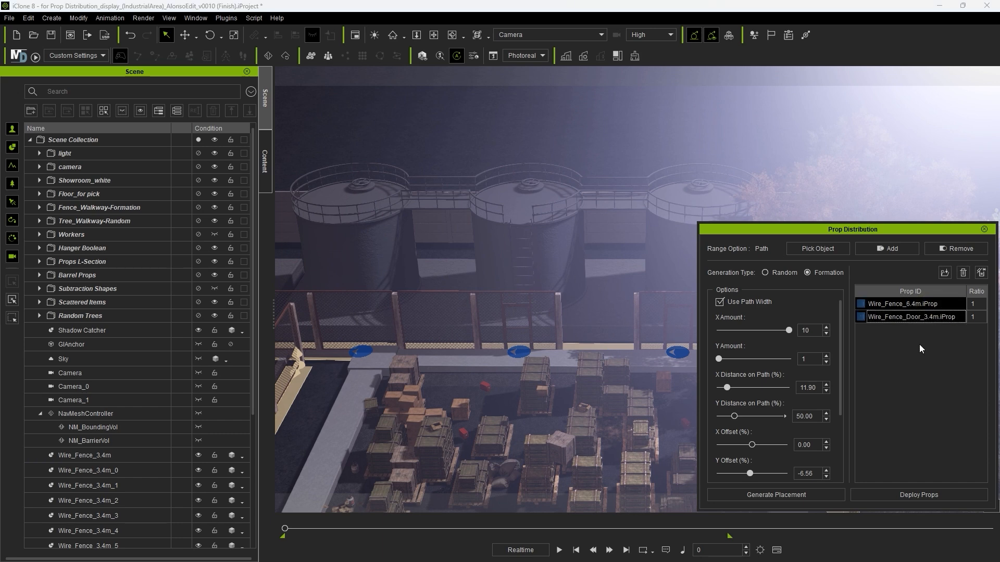
left_click(906, 306)
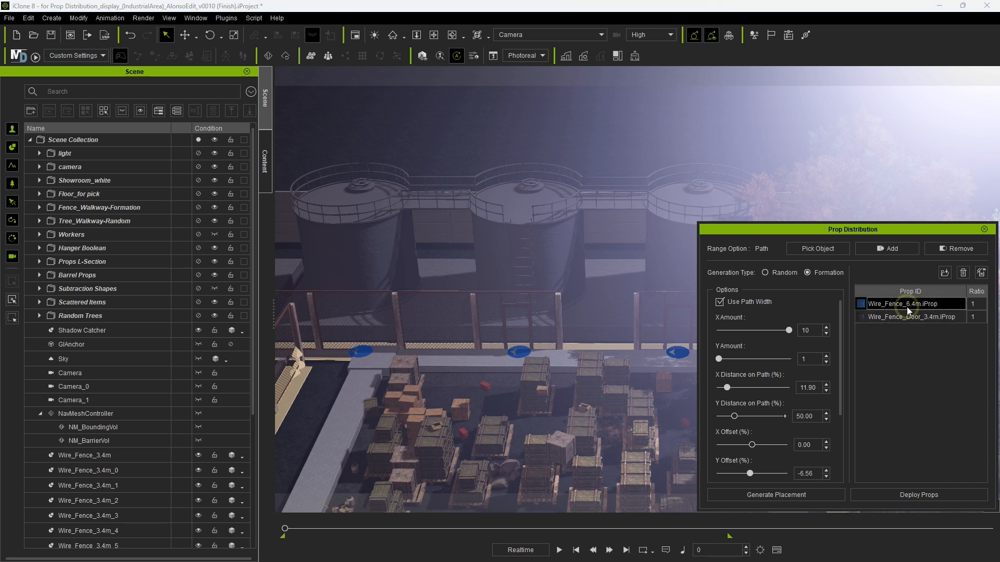
left_click(963, 273)
left_click(945, 273)
left_click(592, 267)
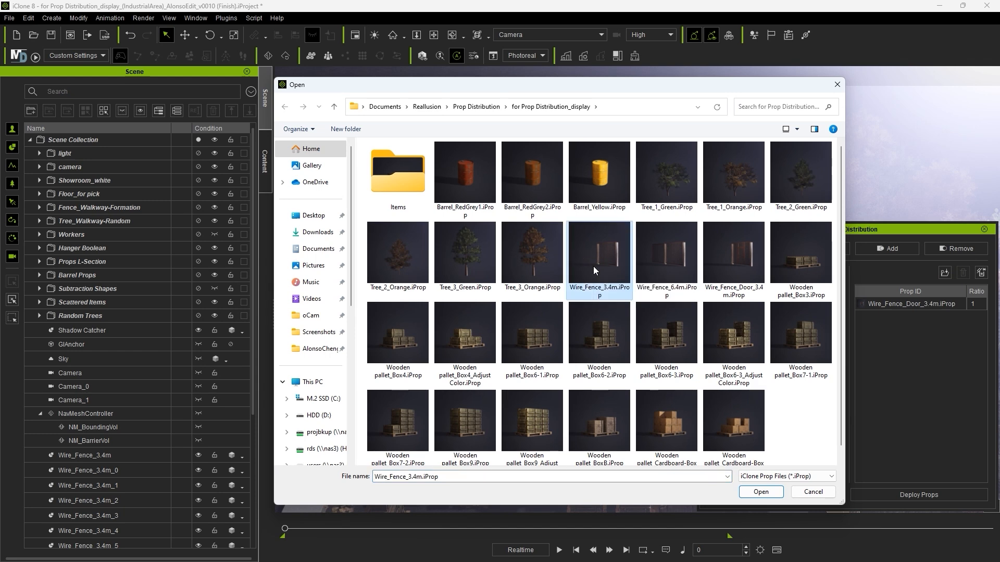
double_click(594, 268)
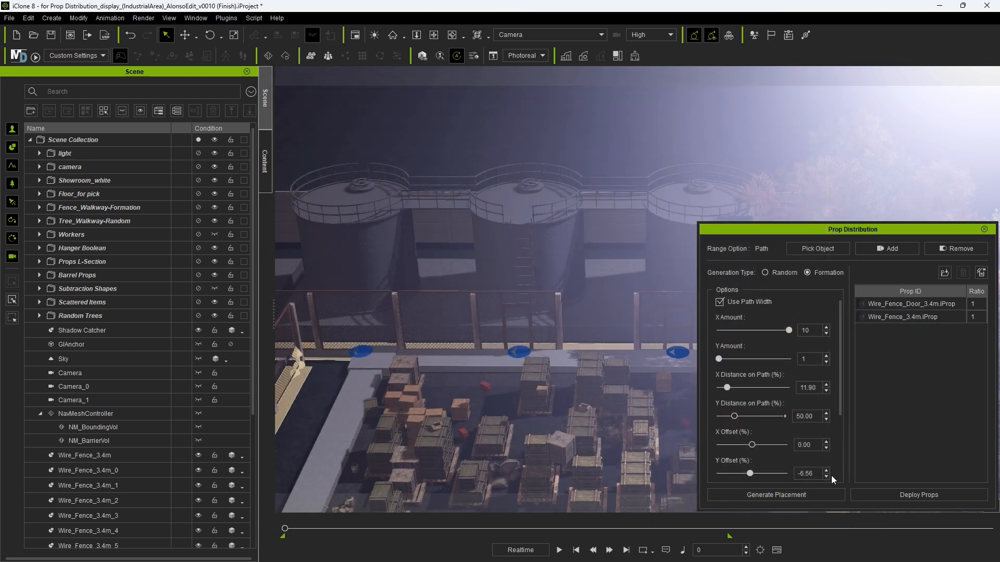
left_click(869, 499)
Set the X Distance on Path to 6.35 and the X Offset to -49.18, and close Prop Distribution
left_click(727, 388)
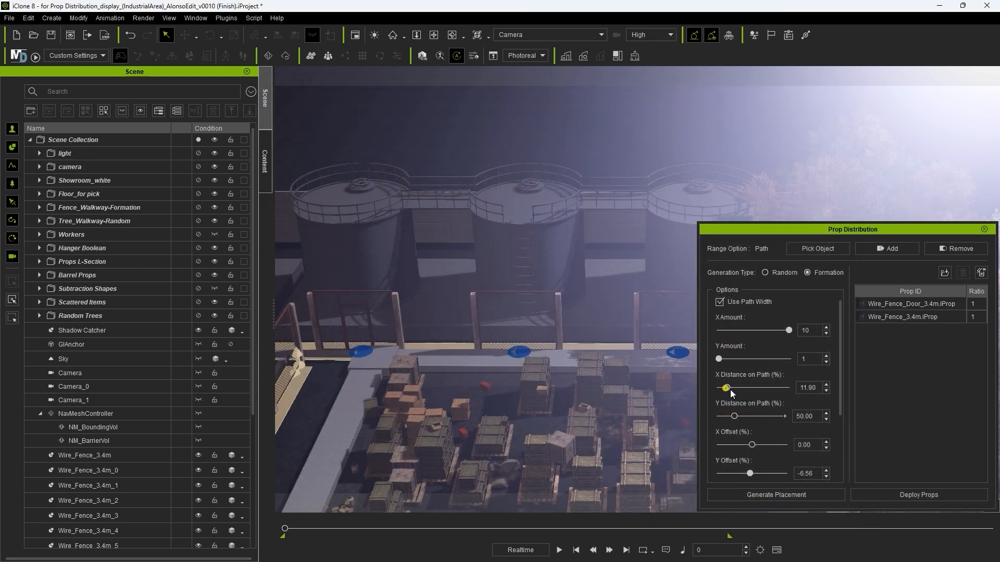
left_click_drag(730, 390, 723, 389)
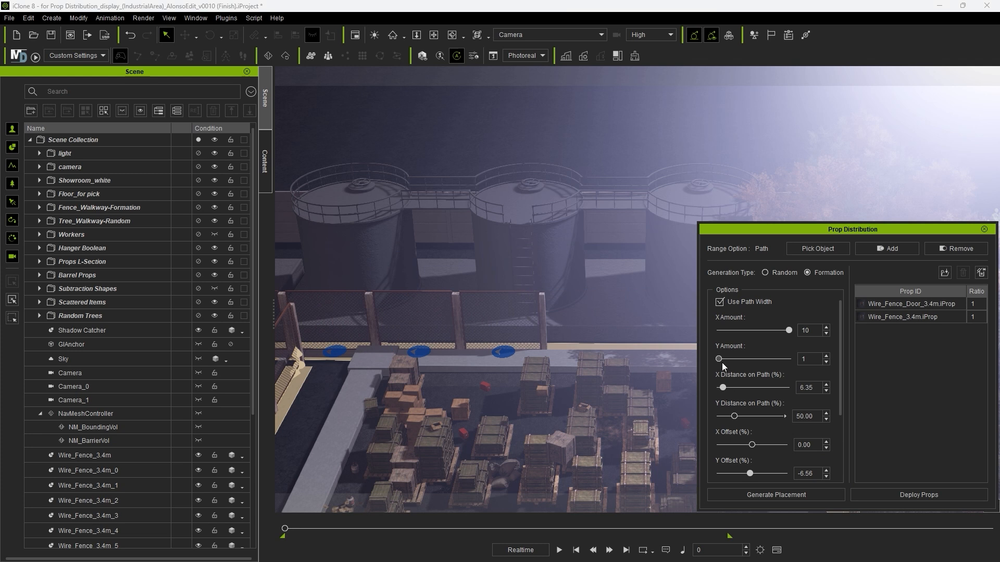
left_click_drag(752, 445, 736, 445)
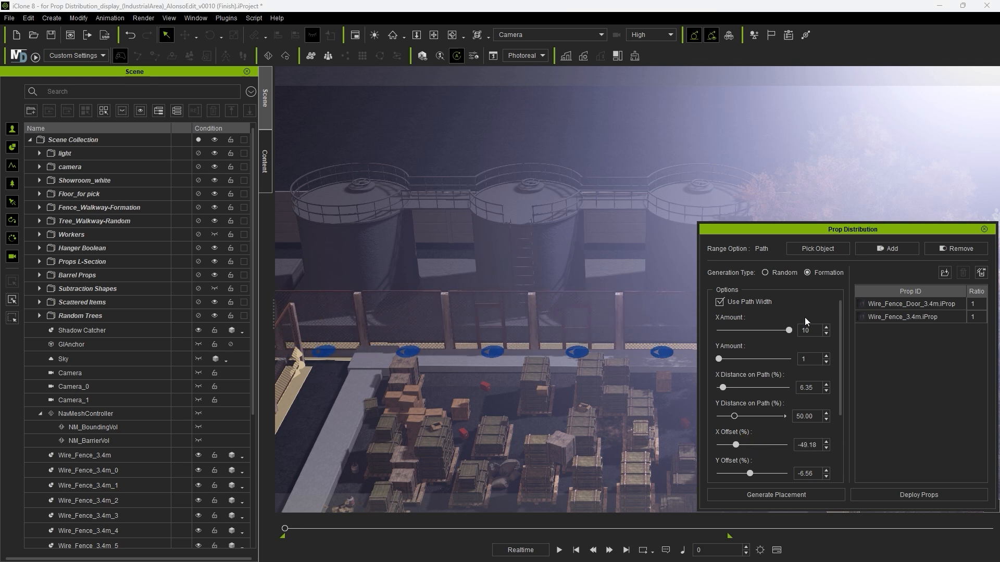
left_click(984, 229)
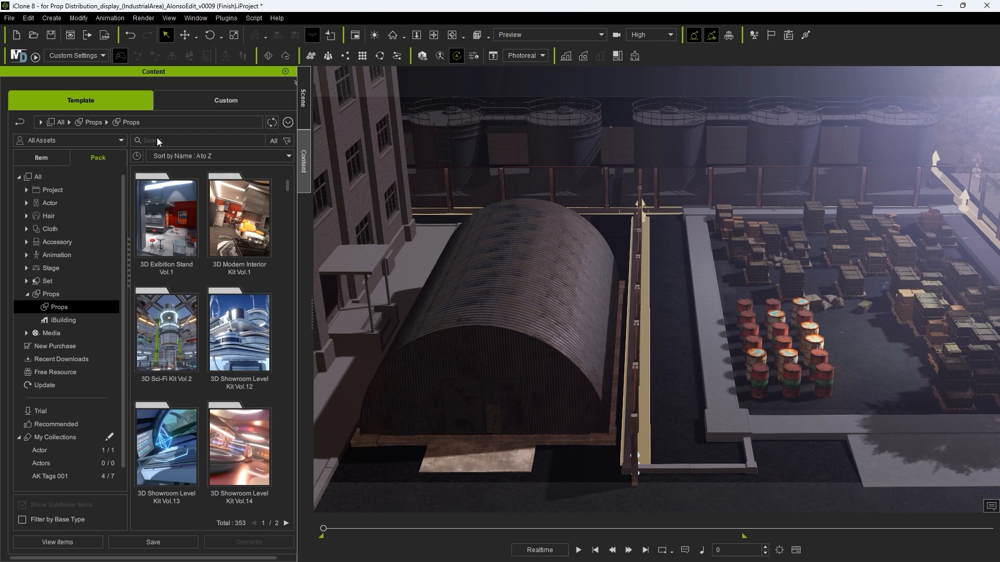
Search the Props packs in the content library for "Props"
left_click(157, 140)
type("Props")
key("Return")
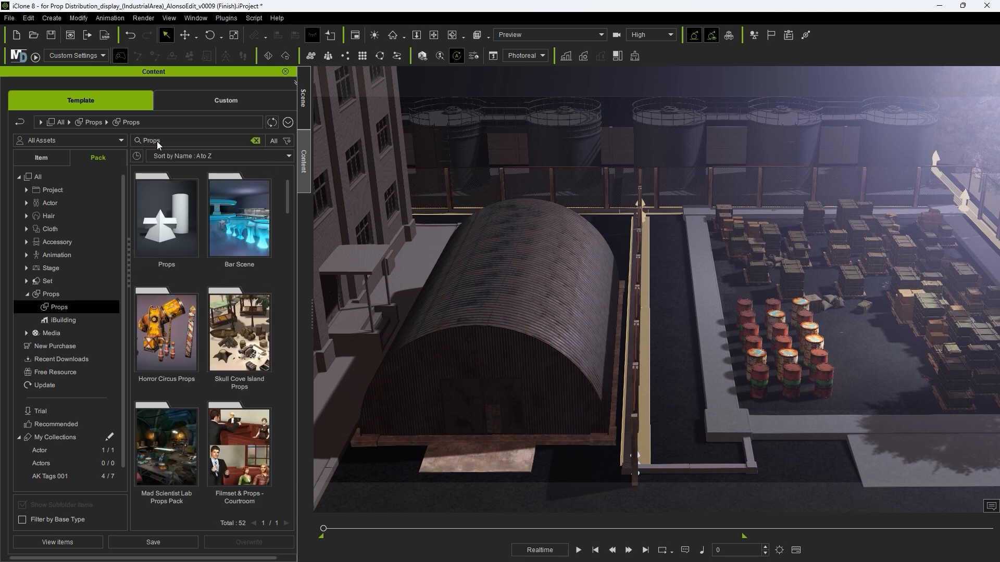
Open the Props pack, clear its search, and try placing Podium_004 on the ground beside the fence near the hangar
double_click(151, 249)
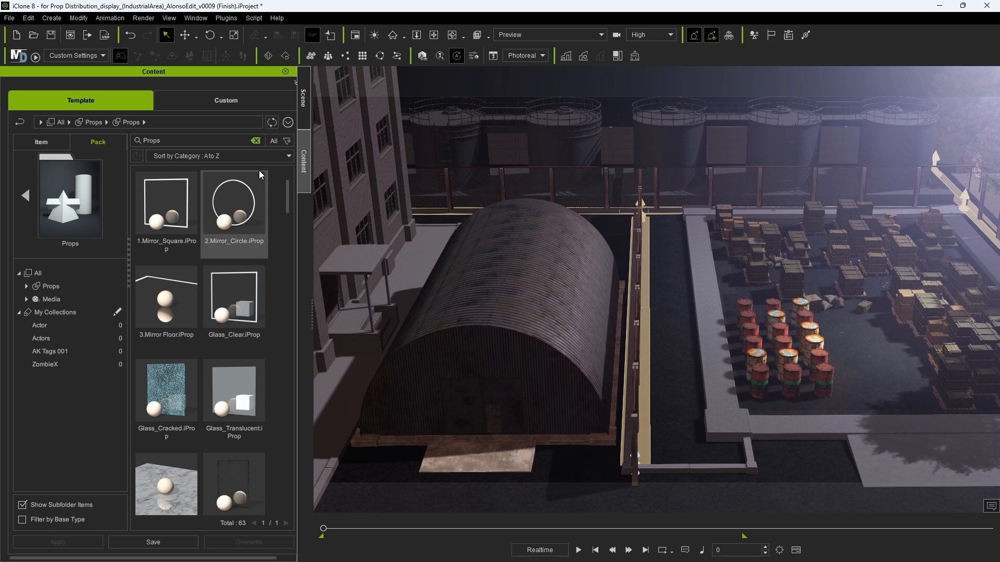
left_click(255, 141)
left_click_drag(286, 183, 287, 404)
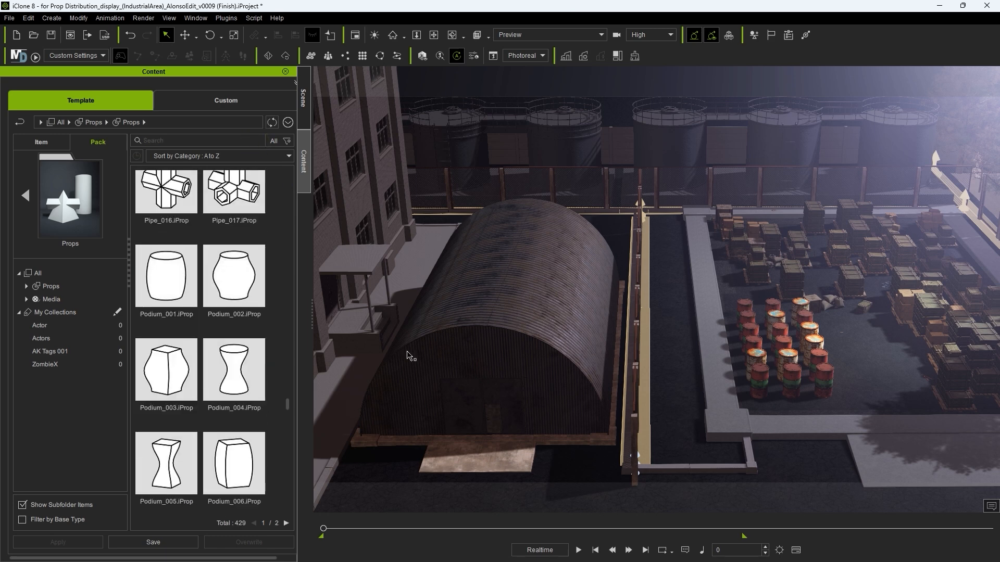
left_click(229, 376)
scroll(229, 376, "down", 1)
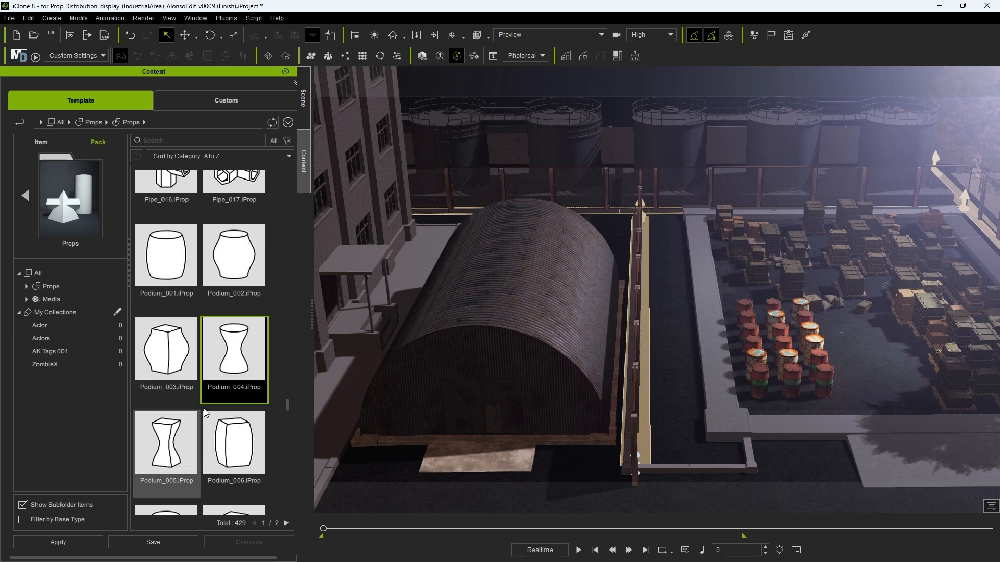
left_click_drag(242, 367, 669, 341)
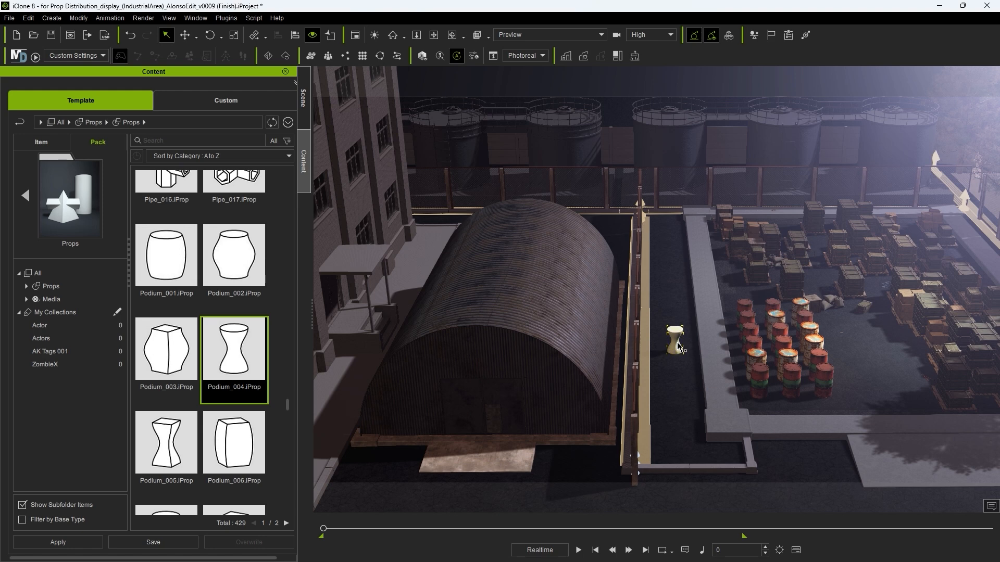
left_click(658, 337)
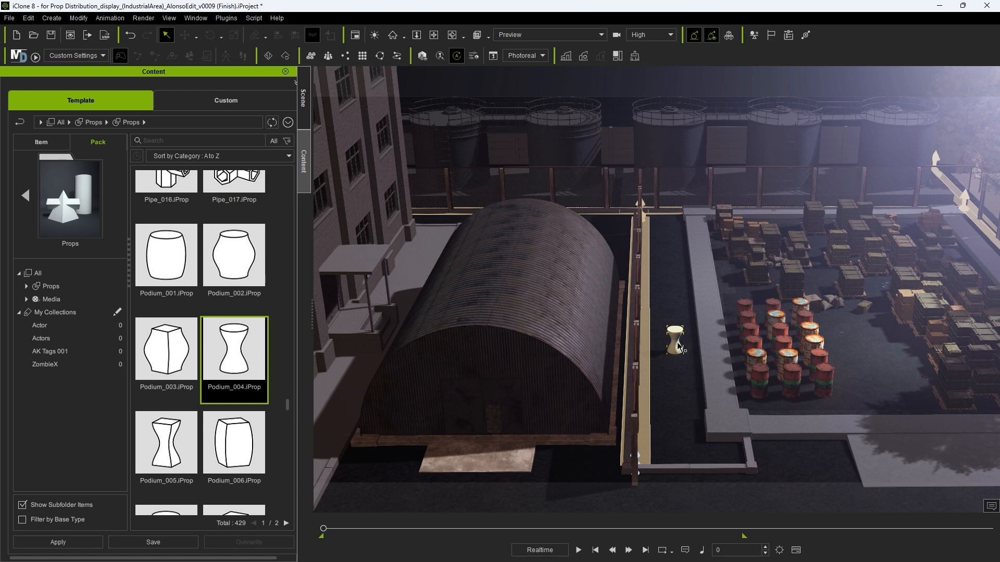
Unhide the Subtraction Shapes group around the hangar and examine its podium and box shapes
left_click(305, 122)
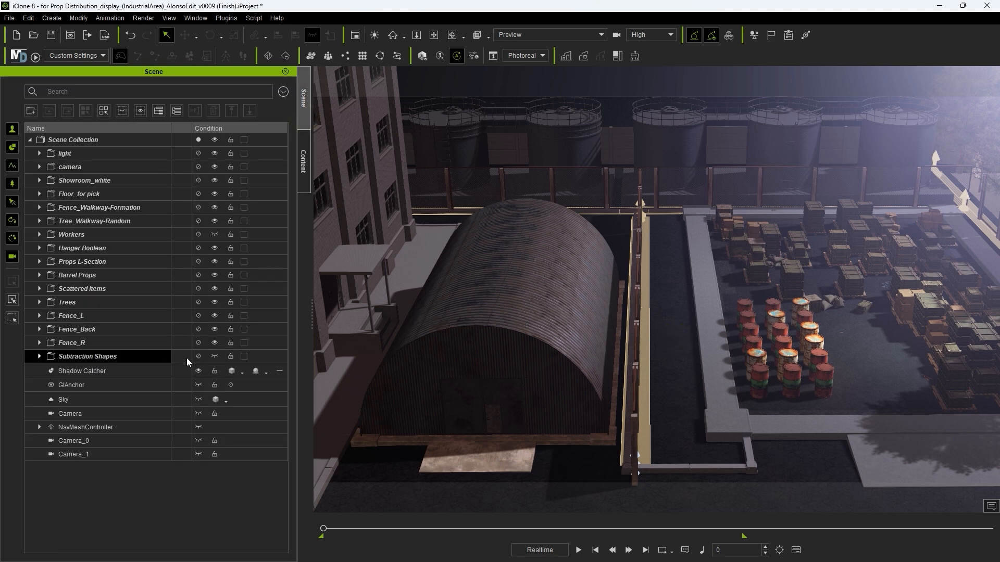
left_click(215, 358)
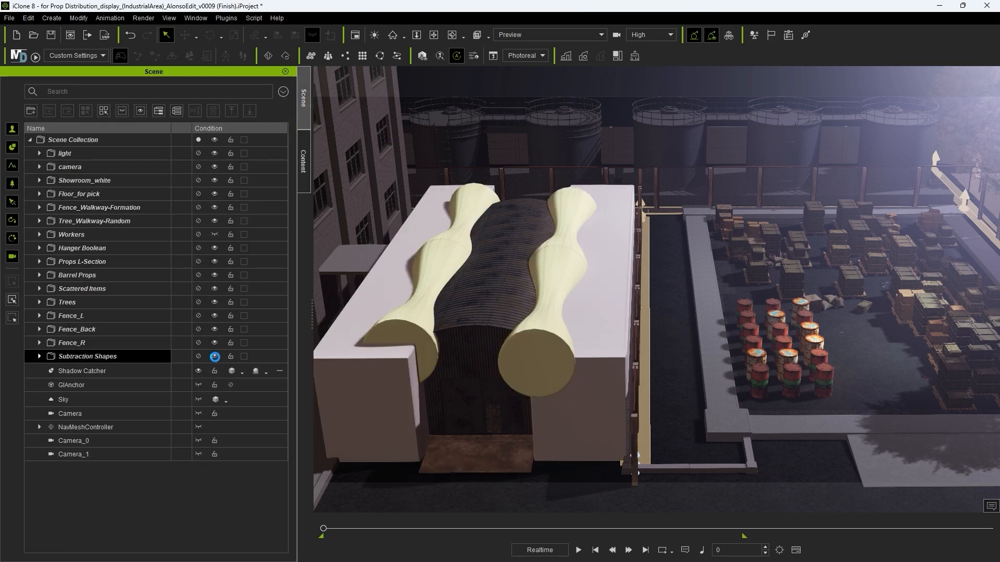
left_click(545, 337)
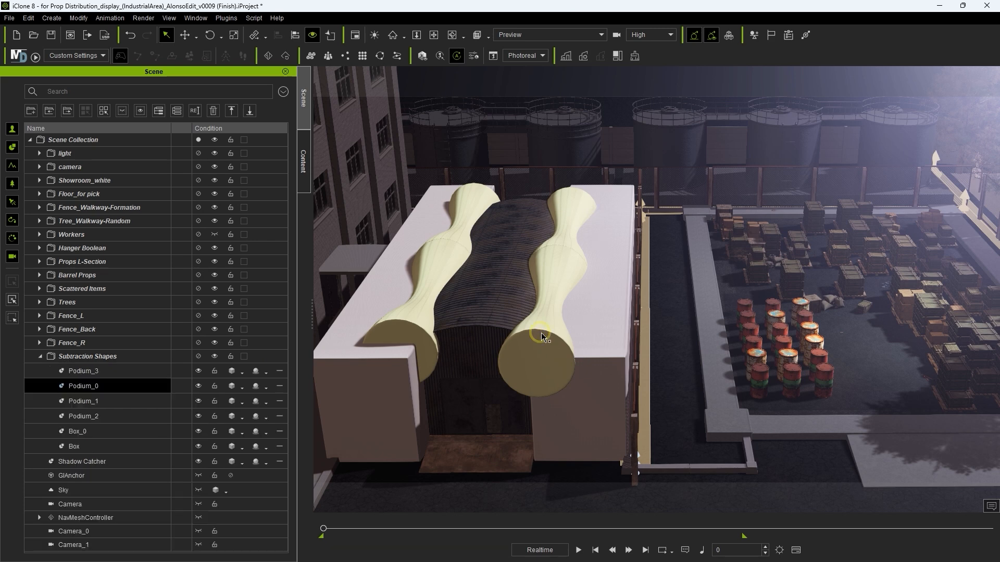
left_click(568, 231)
left_click(586, 309)
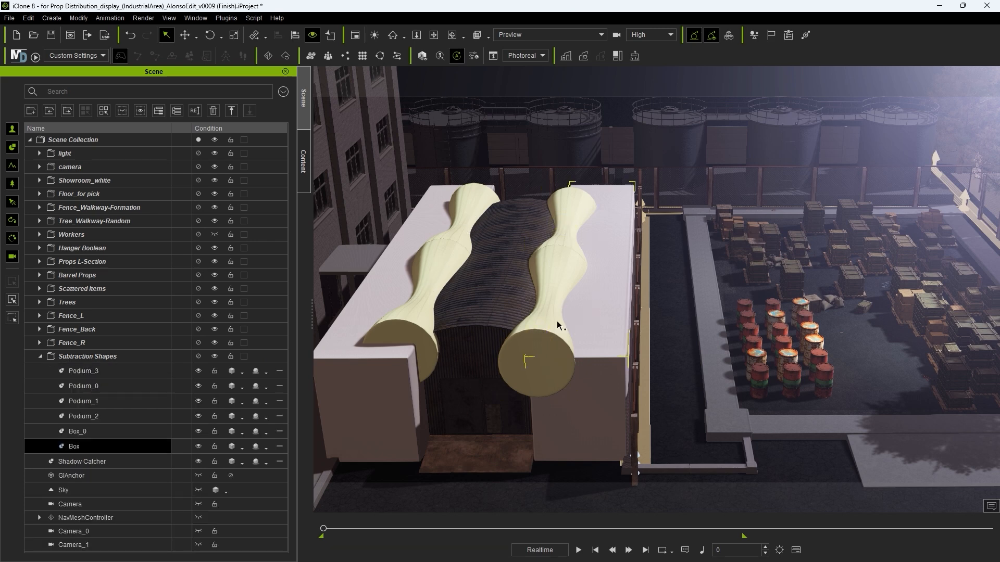
left_click(349, 355)
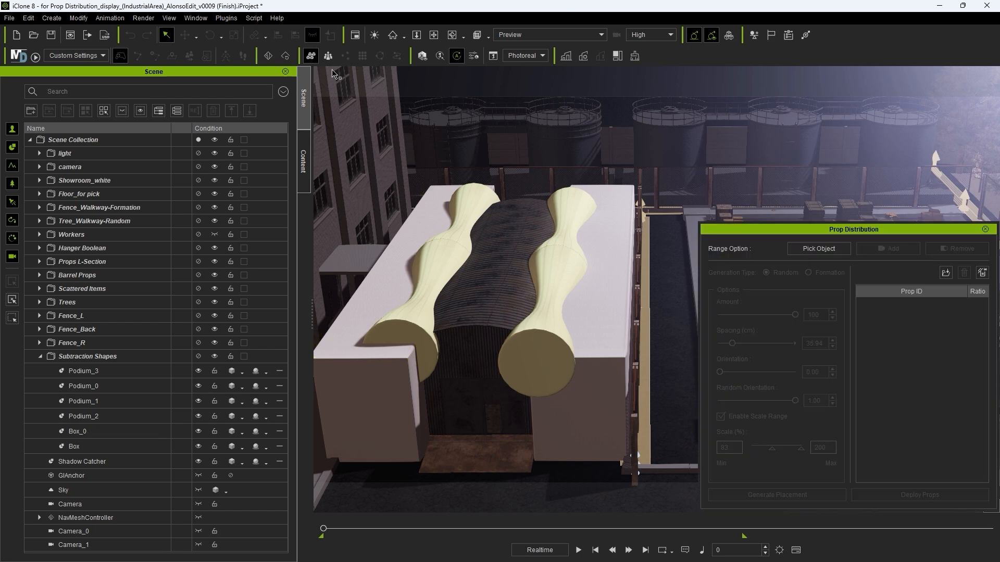
Pick the hangar as the Prop Distribution range, subtracting the podium and box areas from it, and hide the Subtraction Shapes group
left_click(819, 248)
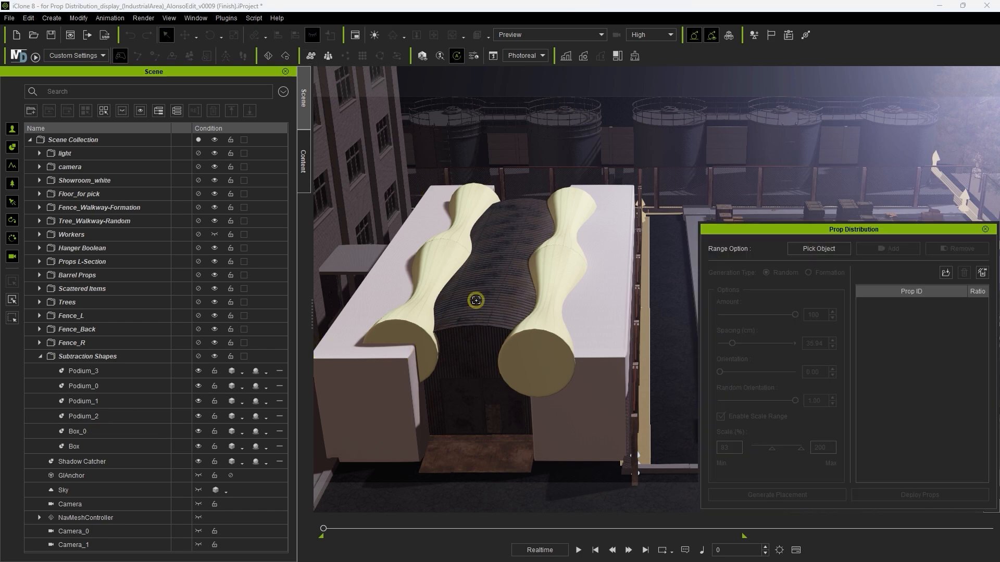
left_click(476, 300)
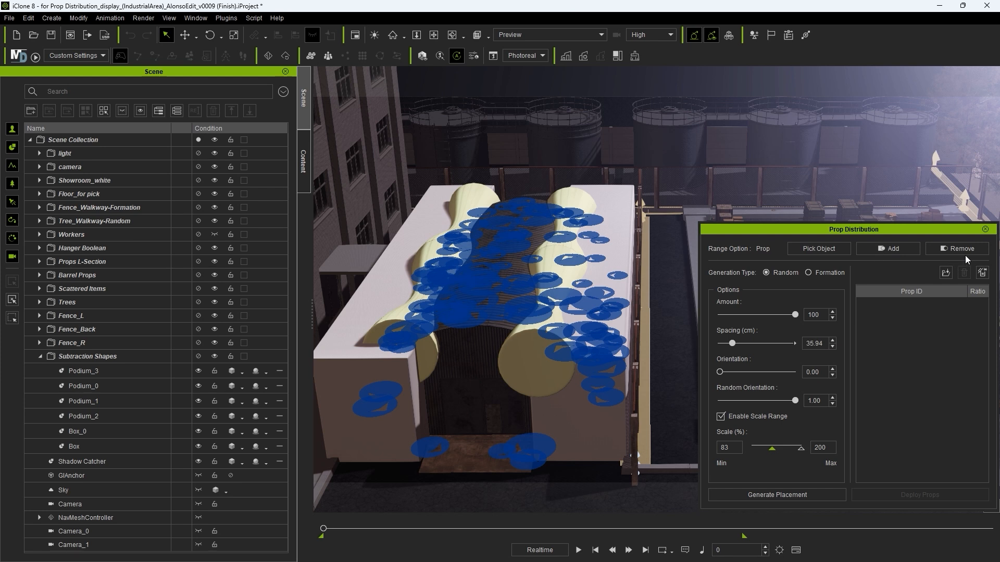
left_click(952, 254)
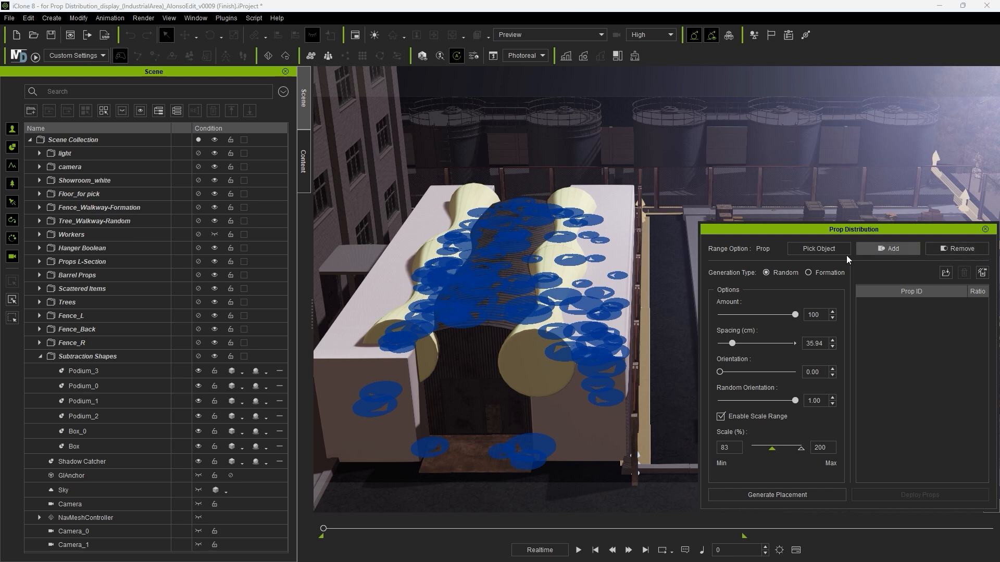
left_click(539, 330)
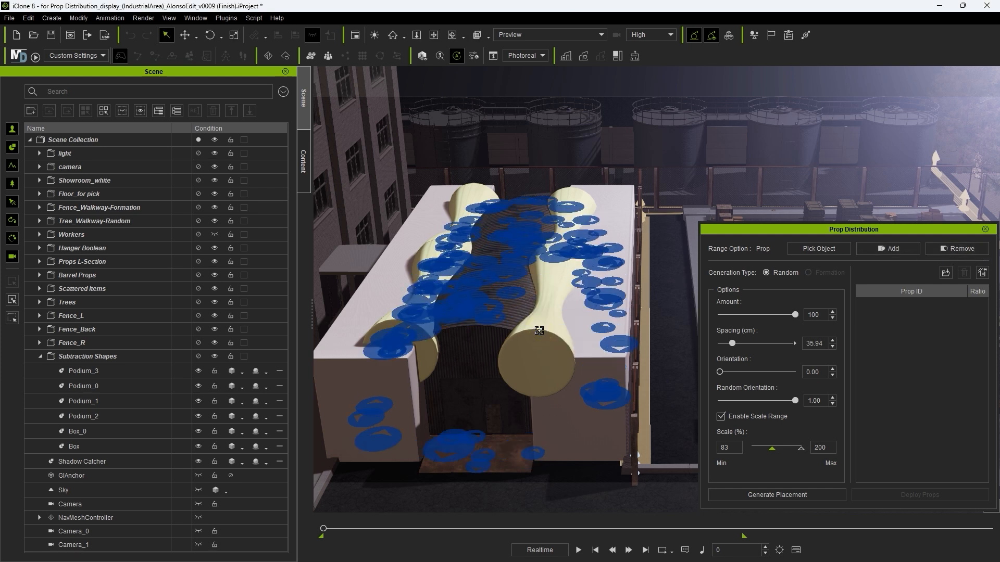
left_click(938, 248)
left_click(467, 206)
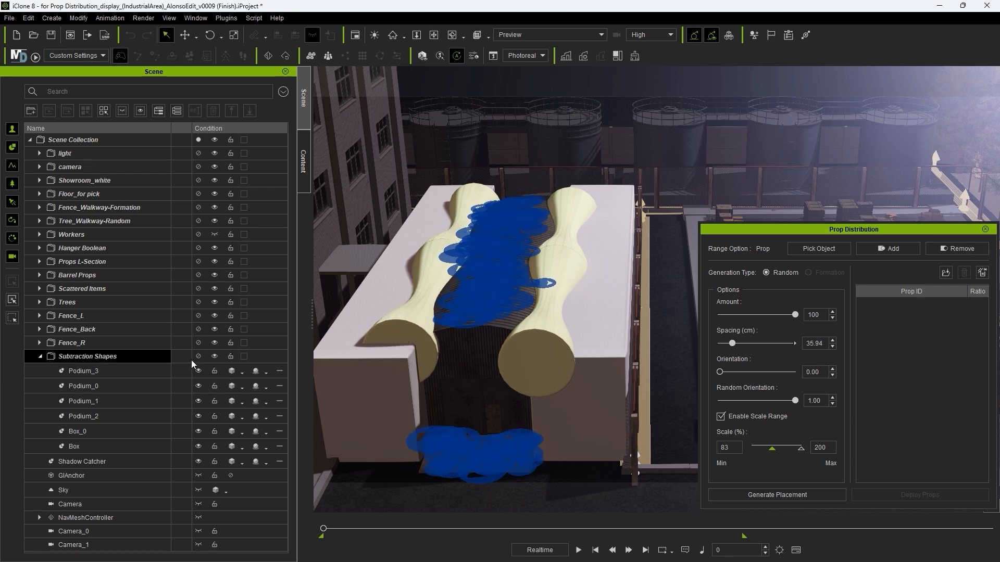
left_click(214, 357)
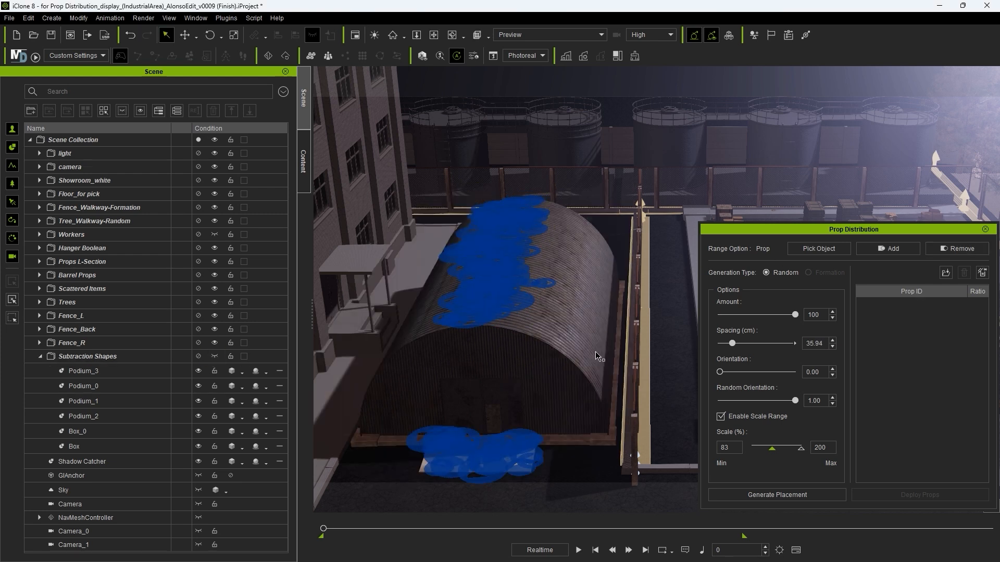
Search the individual items of the content library's Props category for "Leaf"
left_click(303, 162)
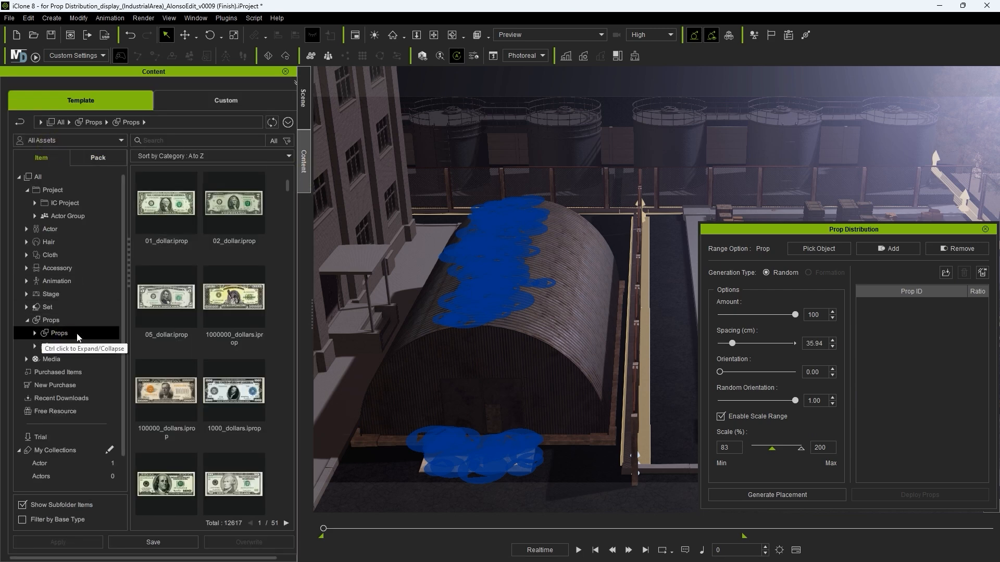
left_click(184, 141)
type("Le")
left_click(189, 154)
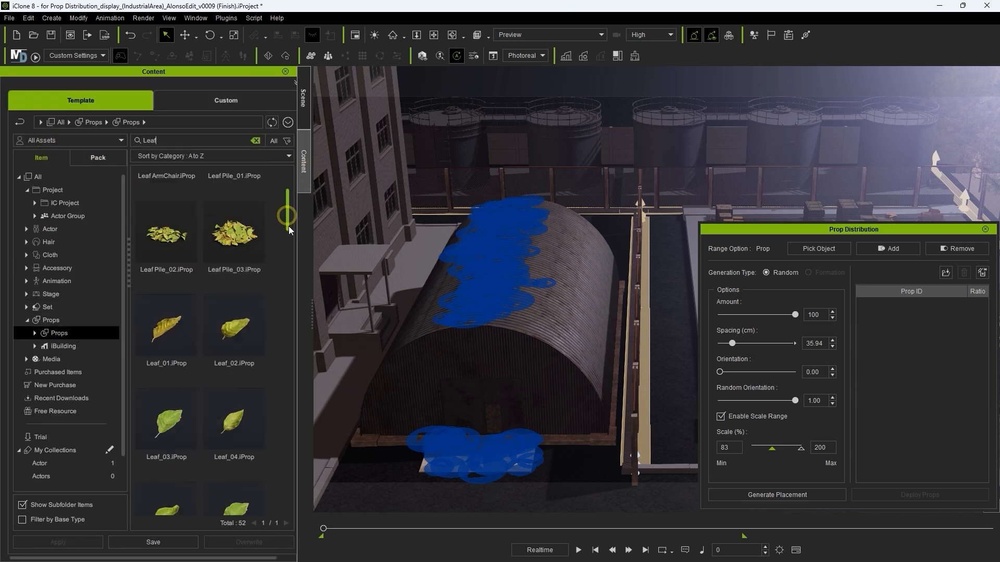
Add Leaf_01 to Leaf_12 to the prop list and deploy them over the hangar's roof range, closing Prop Distribution
scroll(167, 246, "down", 6)
left_click(234, 325, "shift")
left_click_drag(235, 325, 880, 369)
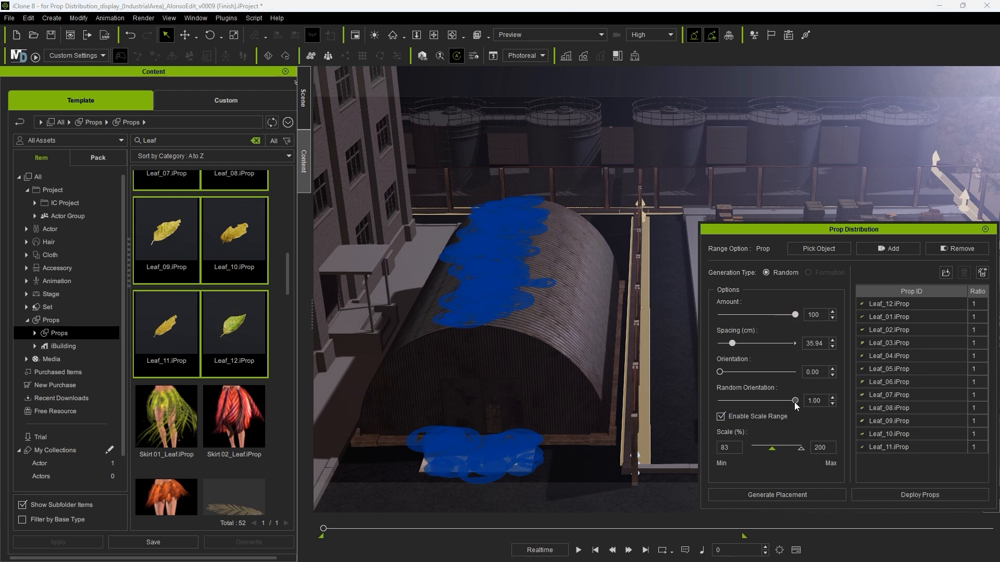
left_click(900, 498)
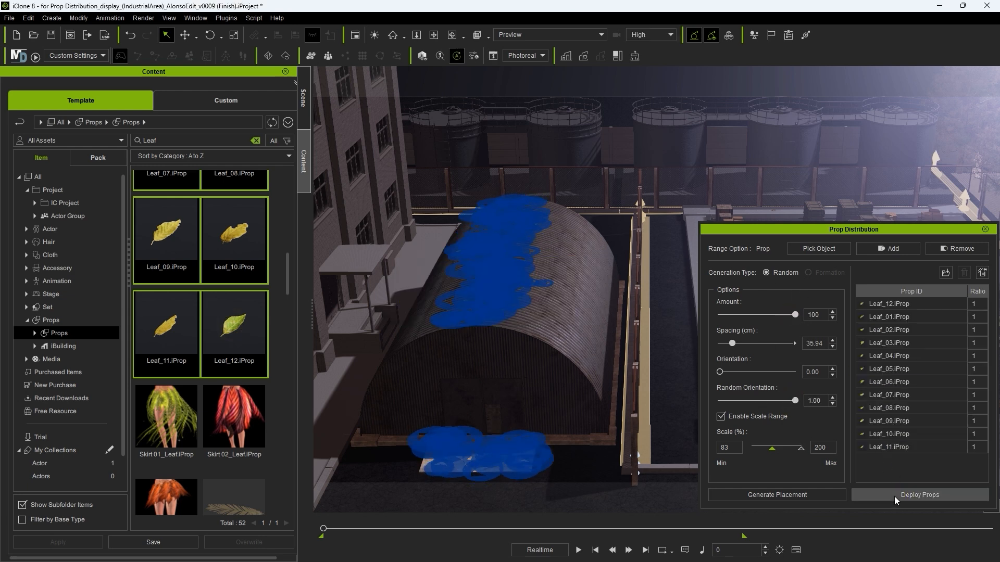
left_click(985, 229)
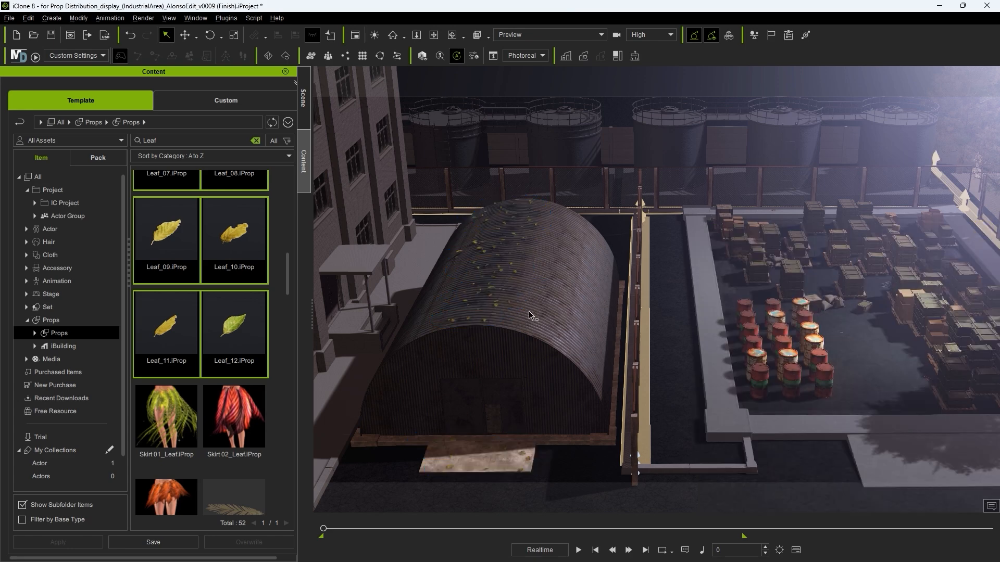